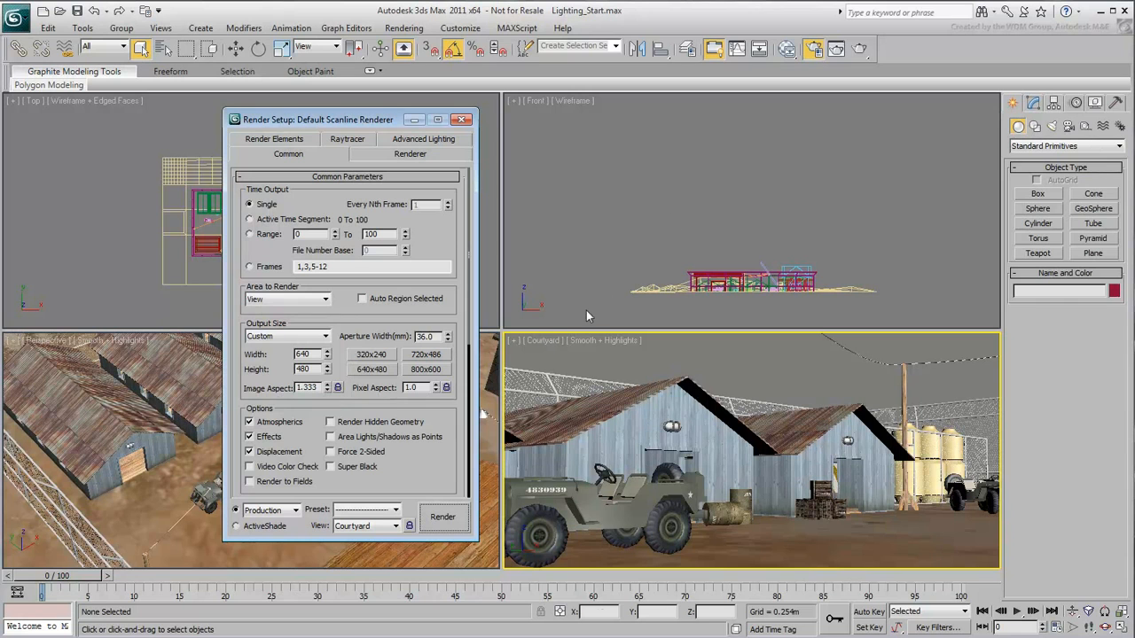
# - Set the render output size to the HDTV (video) preset with a width of 800 pixels
pyautogui.click(327, 337)
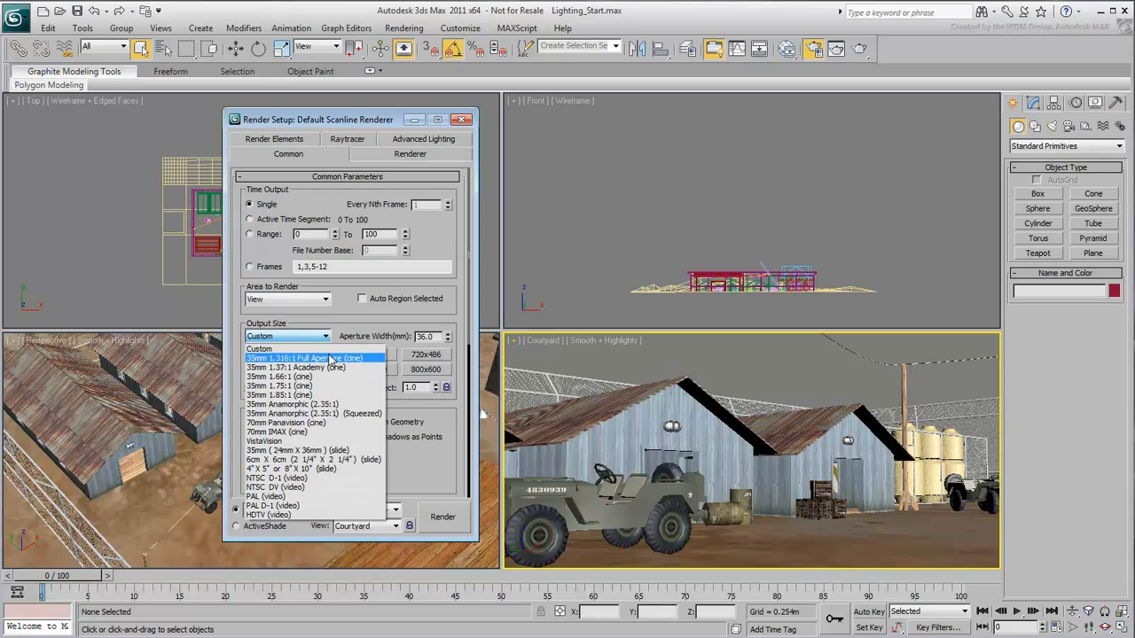
pyautogui.click(319, 516)
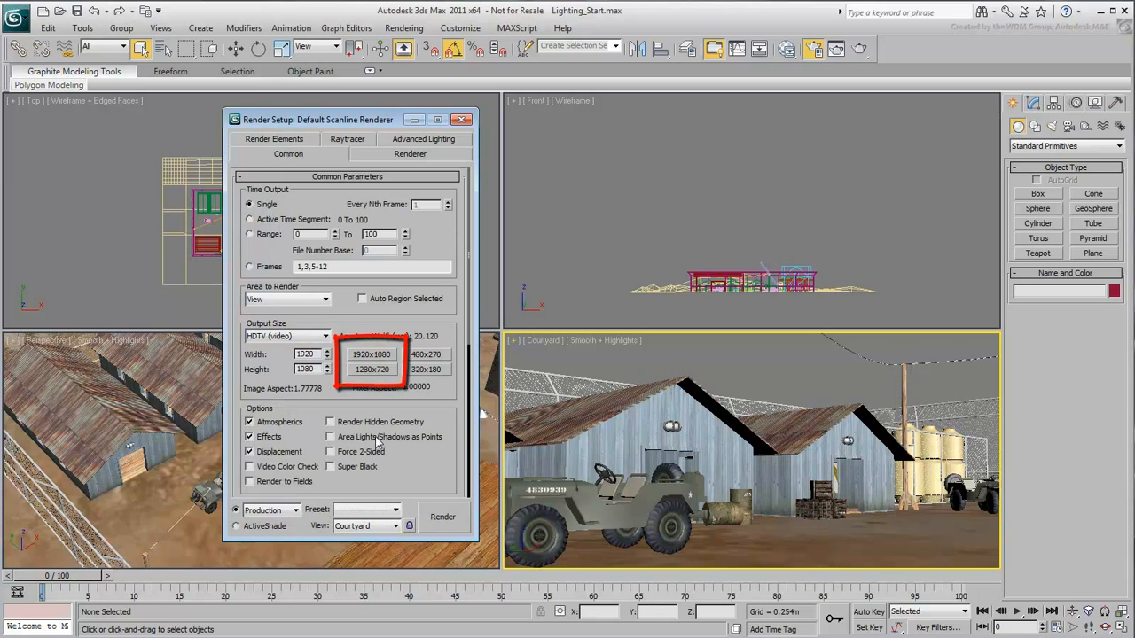
pyautogui.click(373, 370)
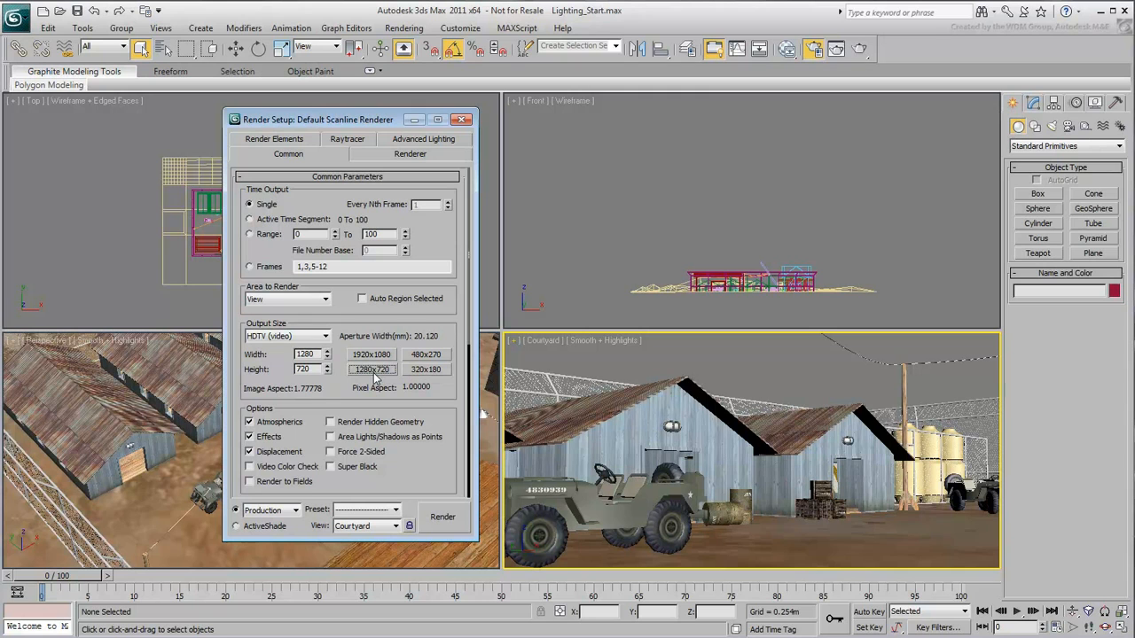
pyautogui.moveTo(316, 355); pyautogui.dragTo(286, 354)
pyautogui.write('800')
pyautogui.press('Return')
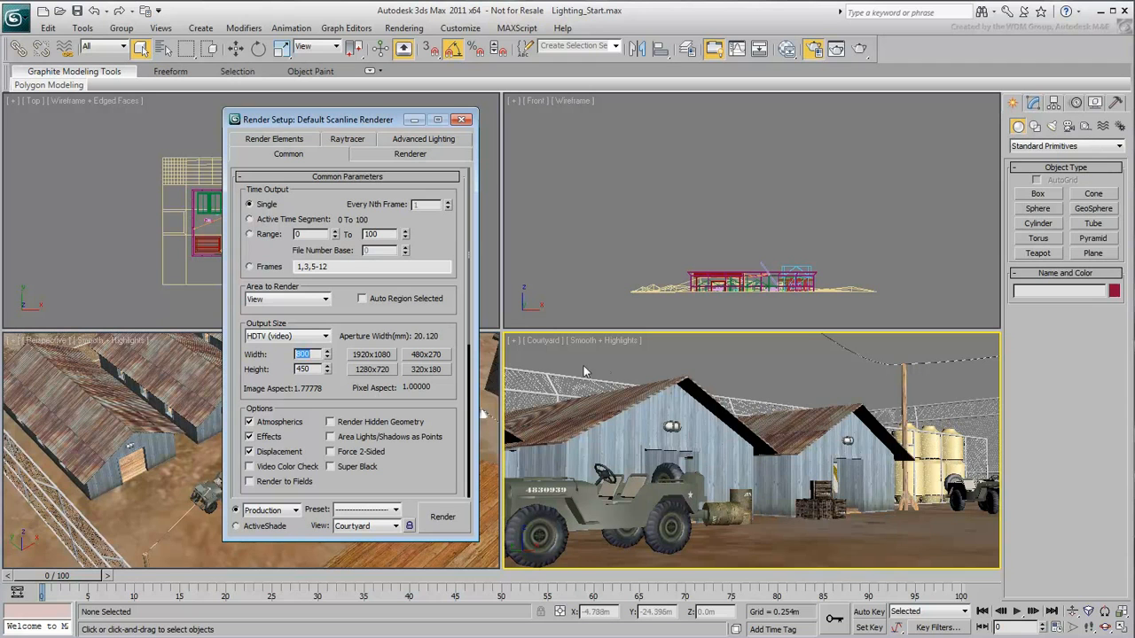
# - Review the file formats available for saving the render output and cancel without choosing a file
pyautogui.moveTo(427, 470); pyautogui.dragTo(427, 240)
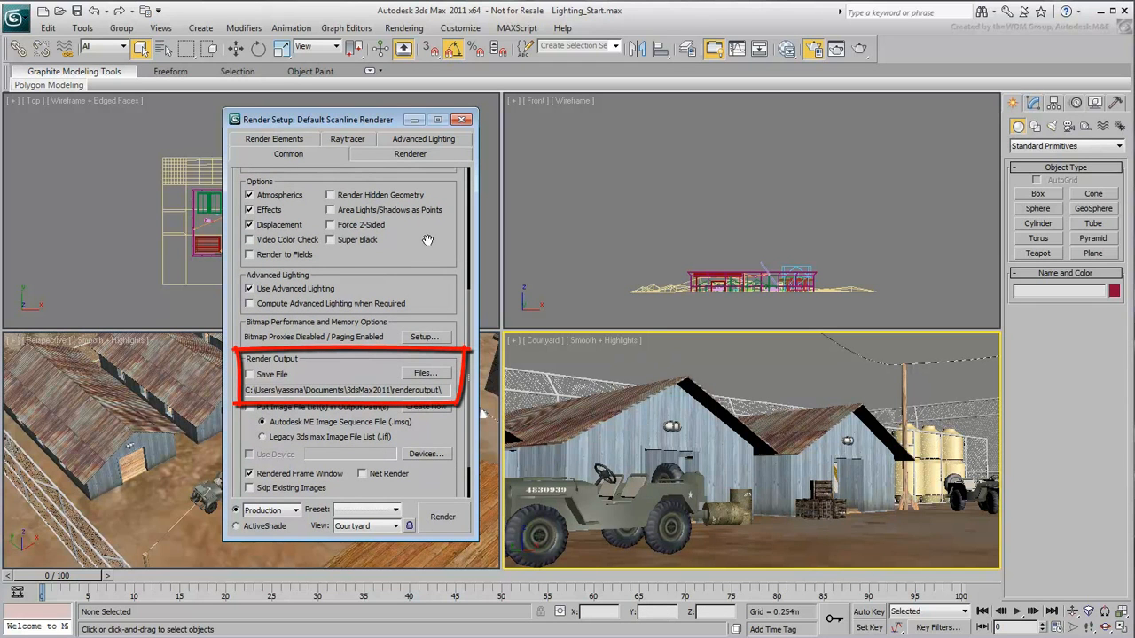
pyautogui.click(425, 373)
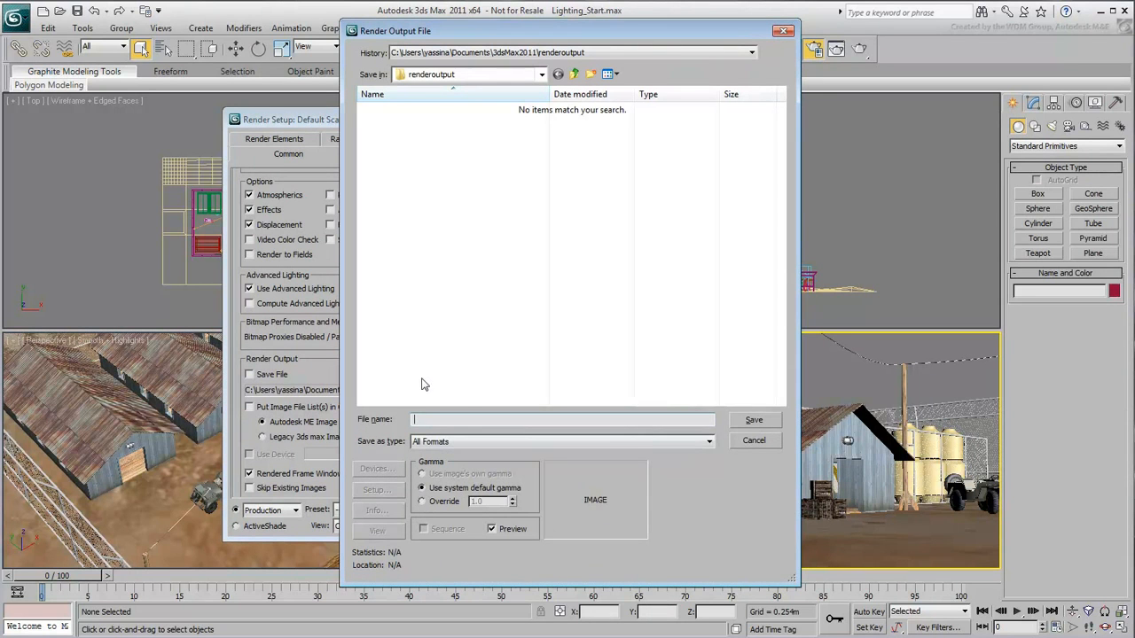
pyautogui.click(710, 441)
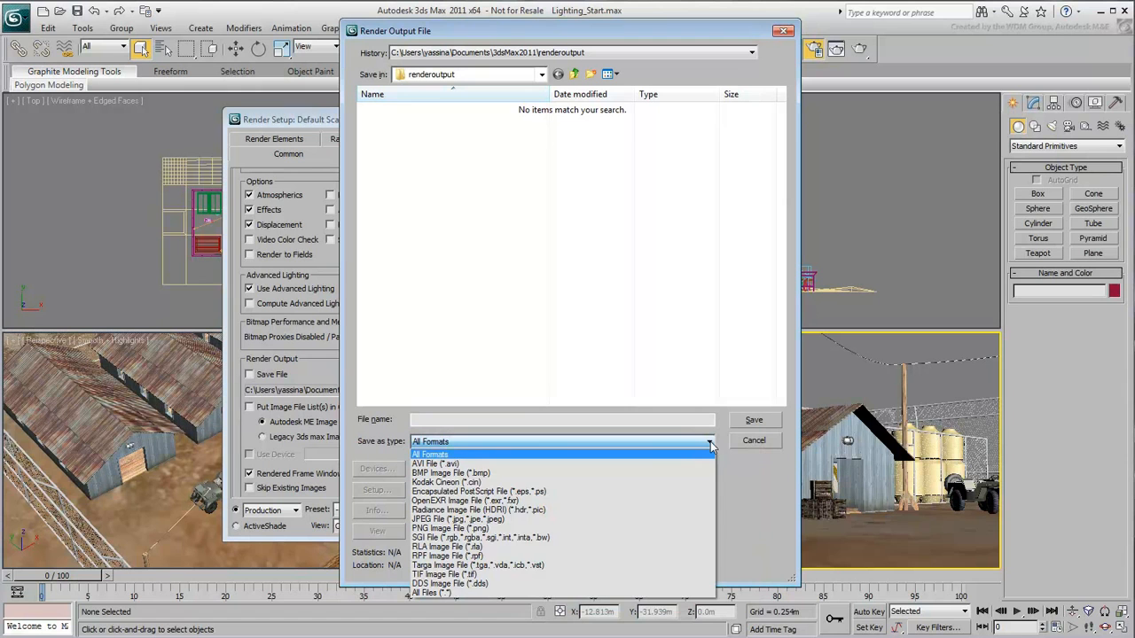
pyautogui.click(710, 442)
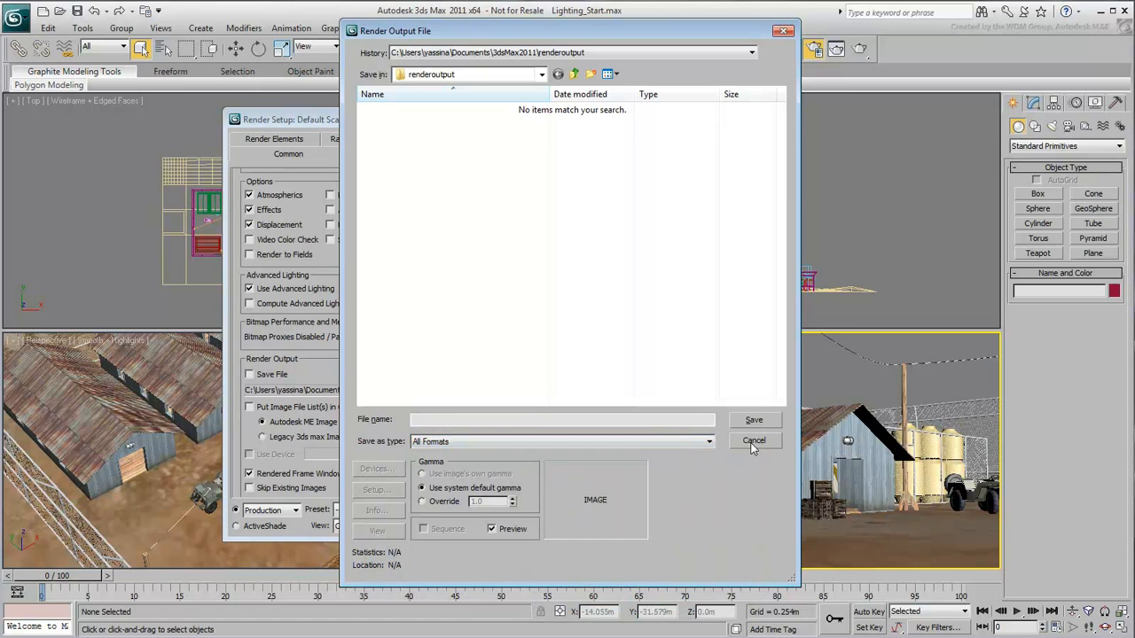
pyautogui.click(753, 441)
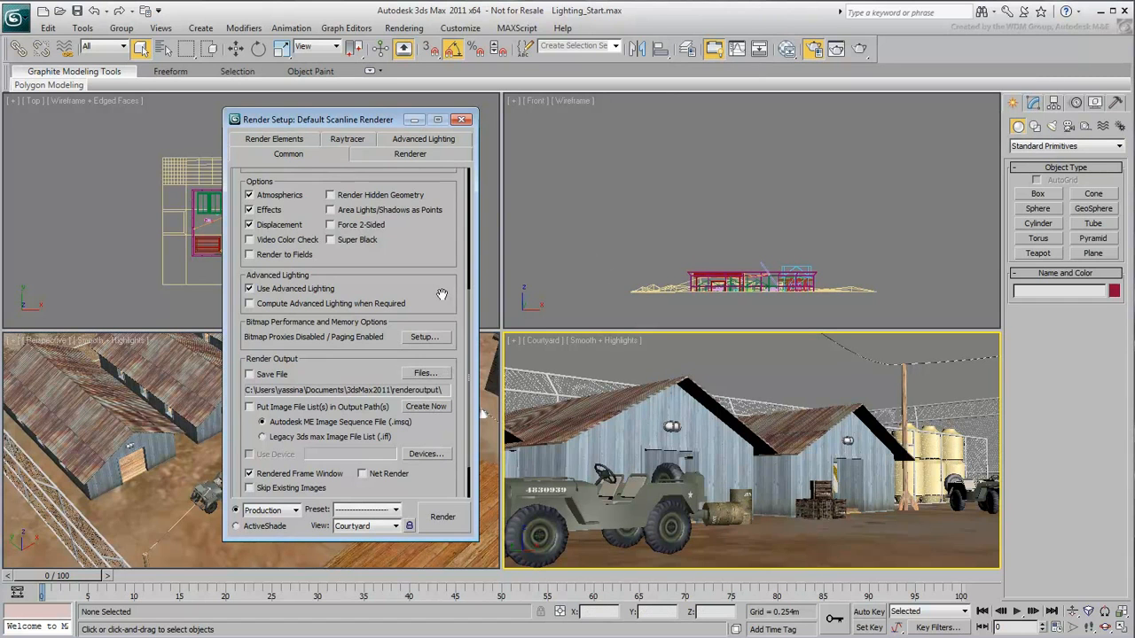
# - Check which renderers can be assigned for production output, keeping the current renderer
pyautogui.moveTo(440, 290); pyautogui.dragTo(439, 234)
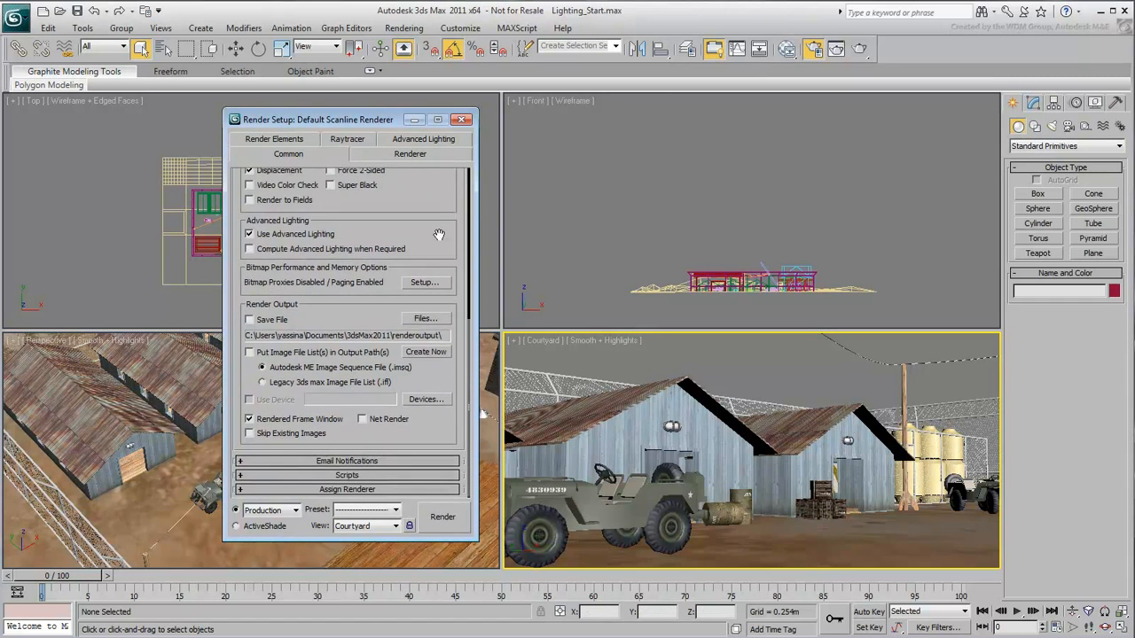
pyautogui.click(390, 491)
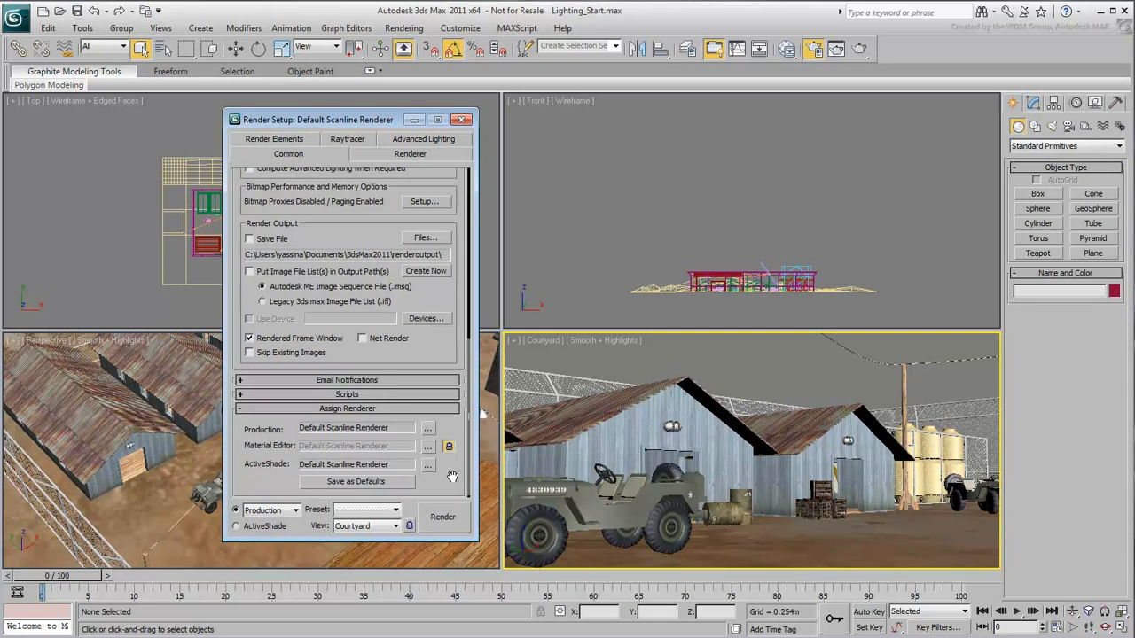
pyautogui.click(428, 429)
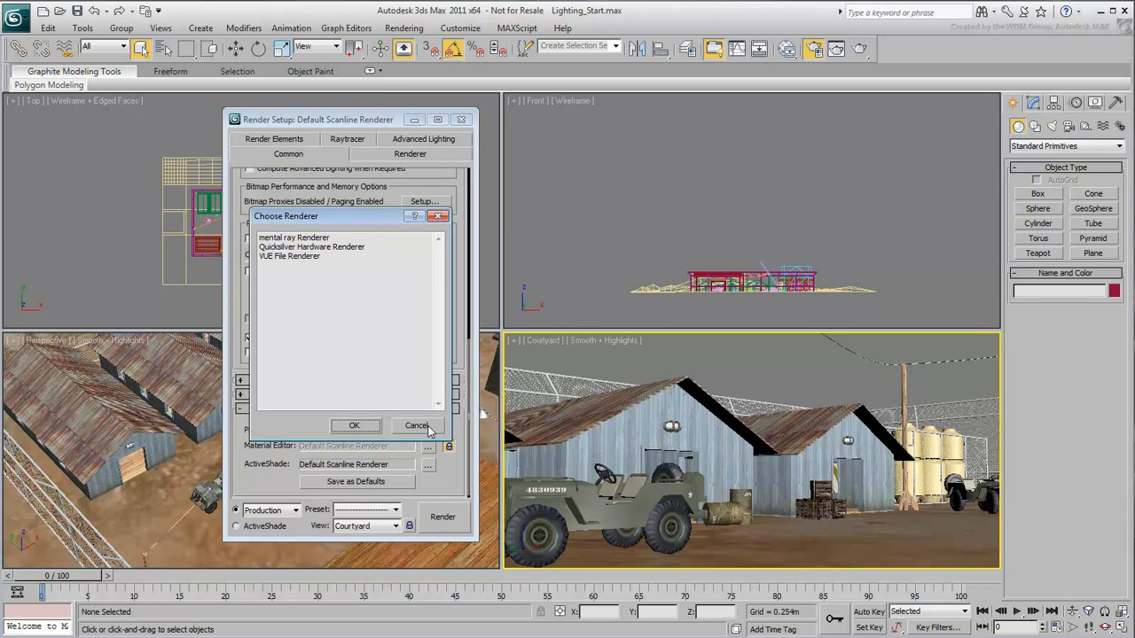
pyautogui.click(417, 426)
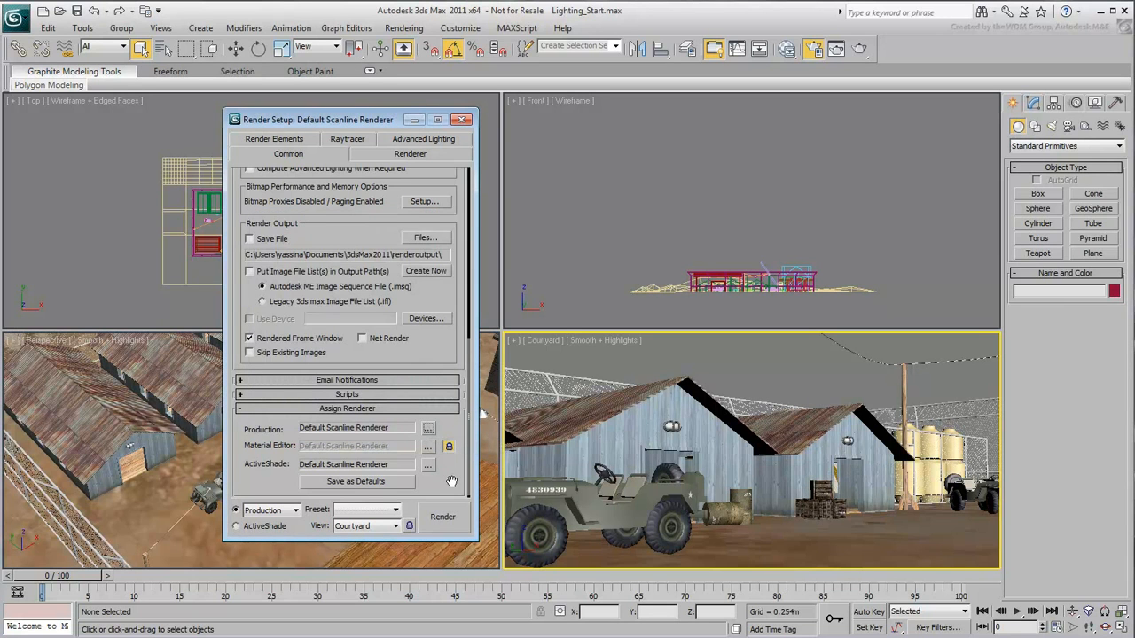
# - Leave the render setup, render the Courtyard view to check the scene's default lighting, and close the rendered image
pyautogui.click(461, 120)
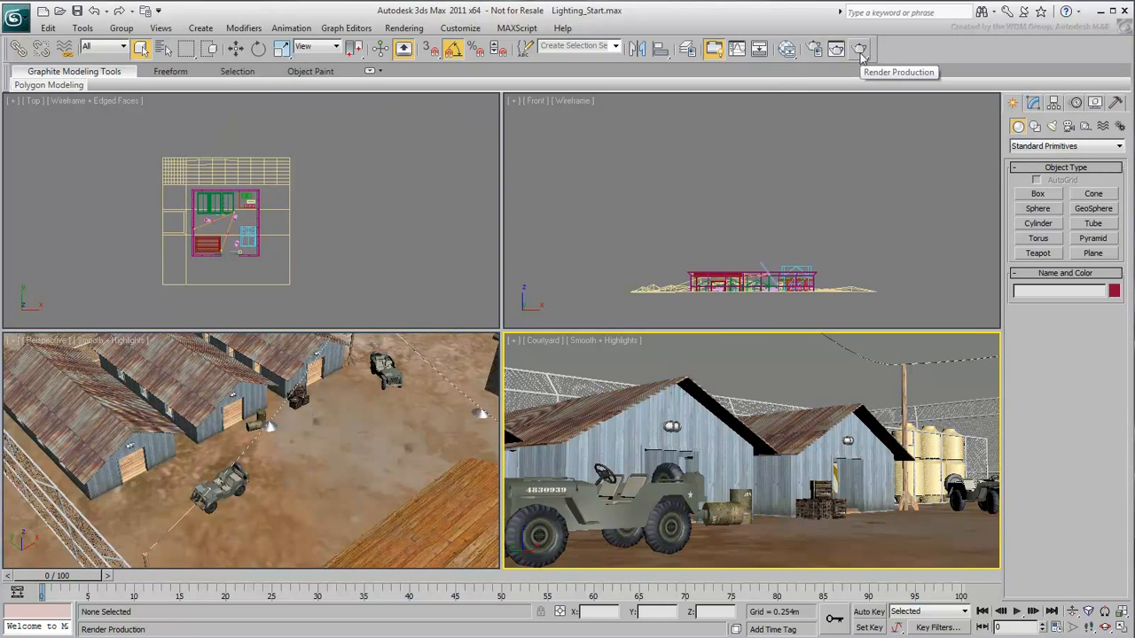
pyautogui.press('F9')
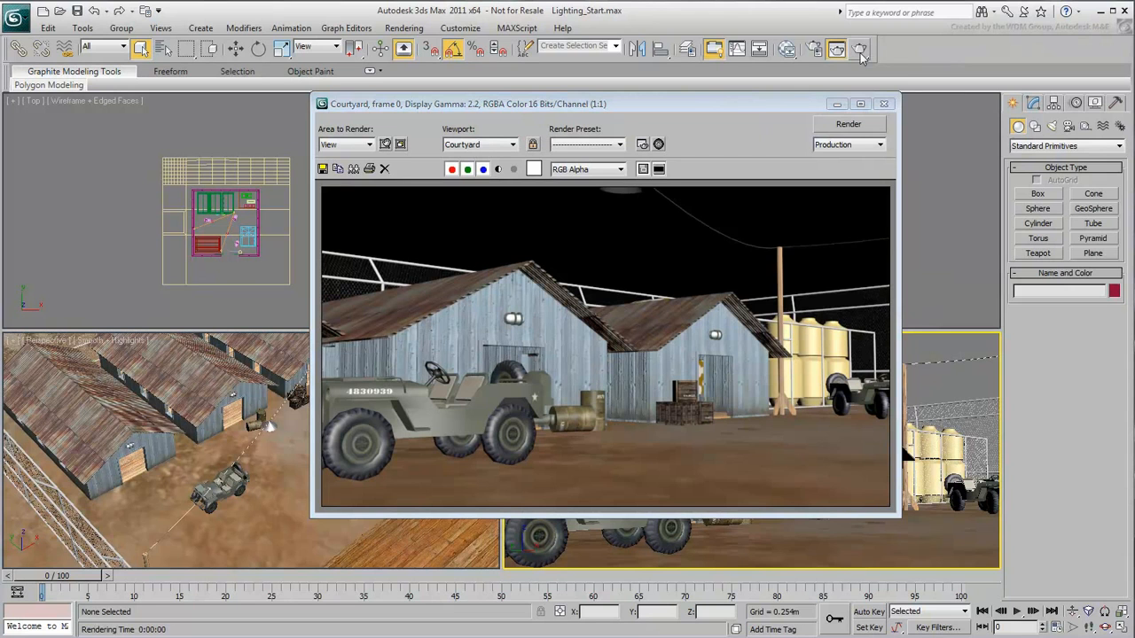
pyautogui.click(885, 104)
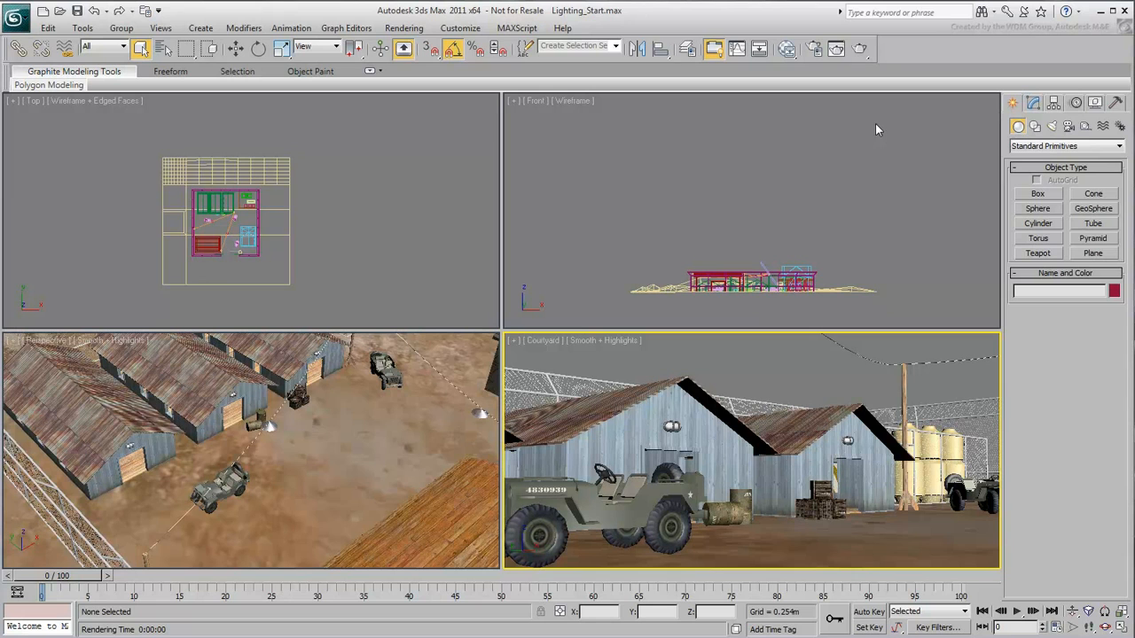
# - Examine the photometric light types and the lamp templates for a Free Light, dismissing the exposure control suggestion
pyautogui.click(1052, 126)
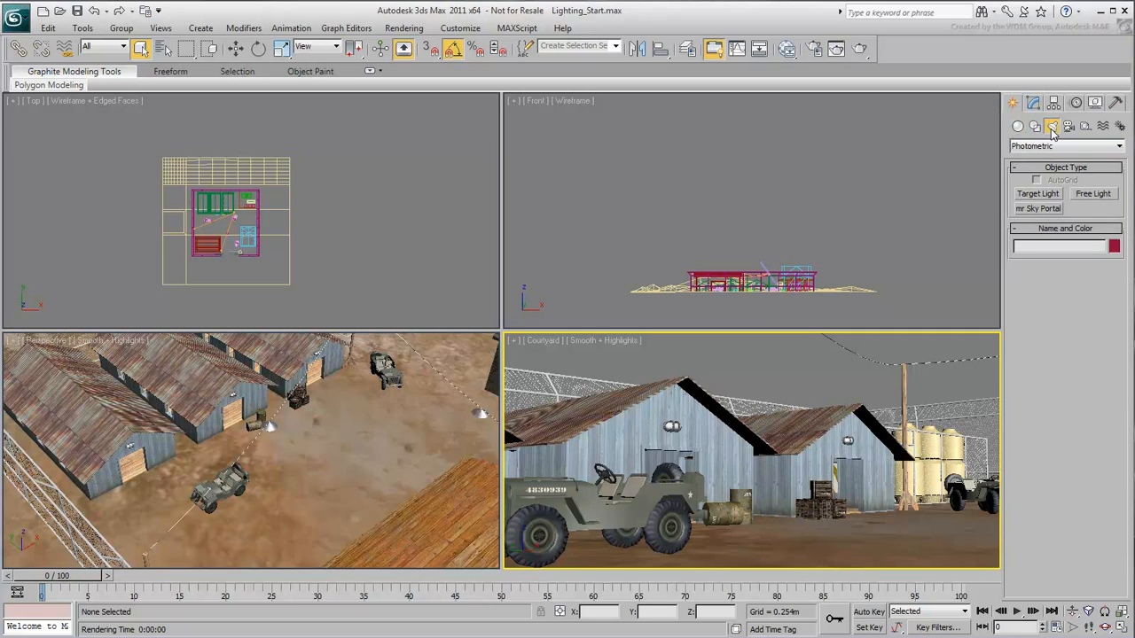
pyautogui.click(1120, 147)
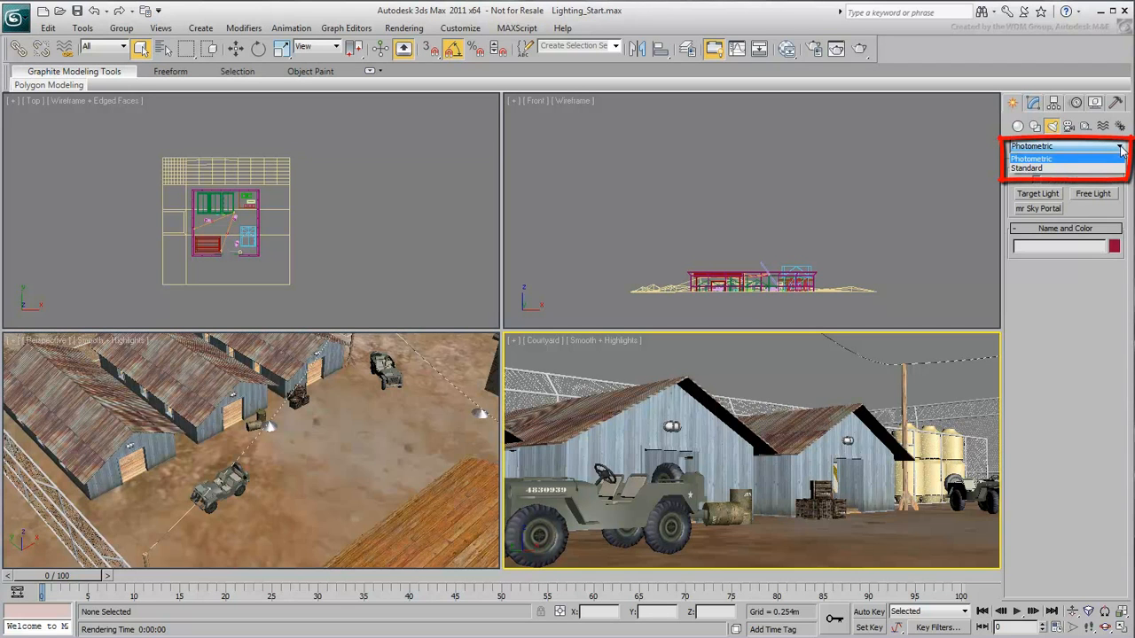
pyautogui.click(1121, 148)
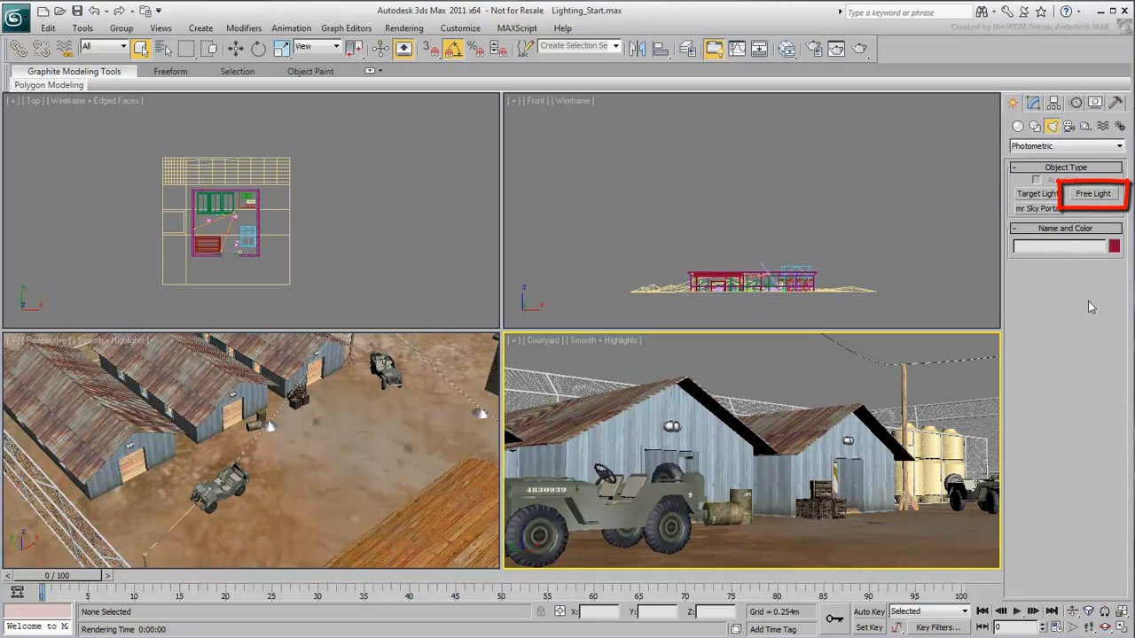
pyautogui.click(1091, 195)
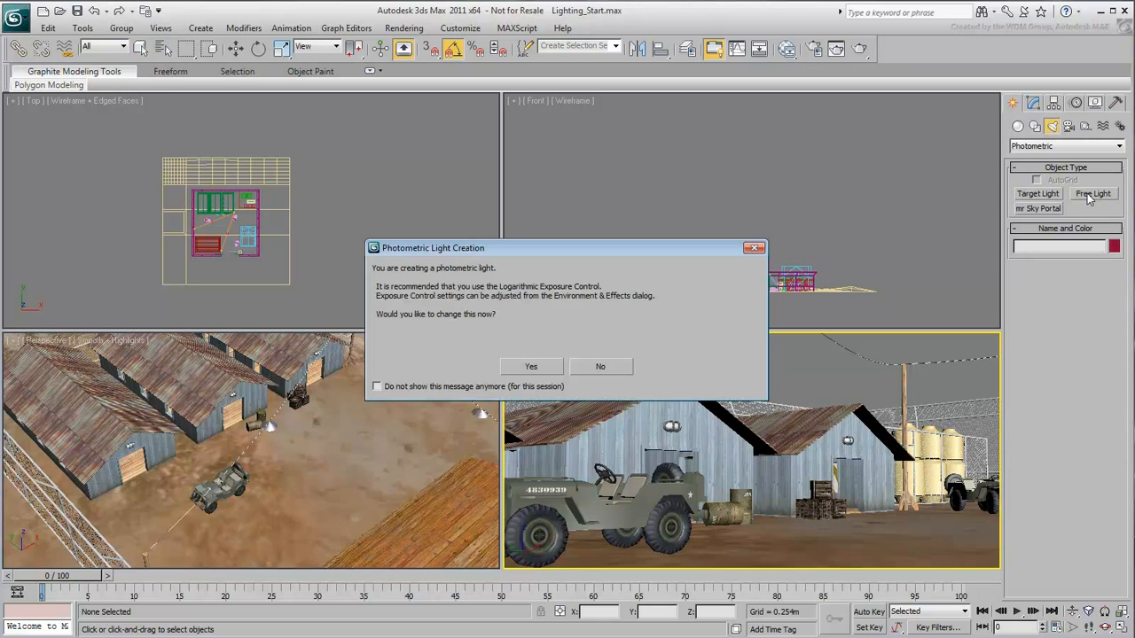
pyautogui.click(755, 250)
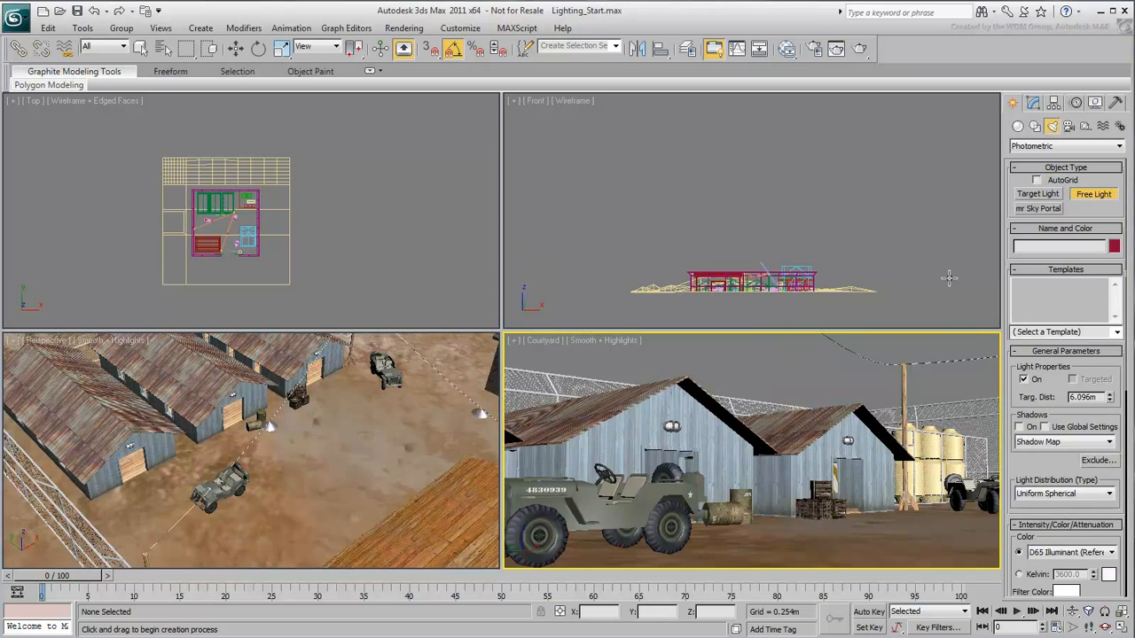
pyautogui.click(1118, 332)
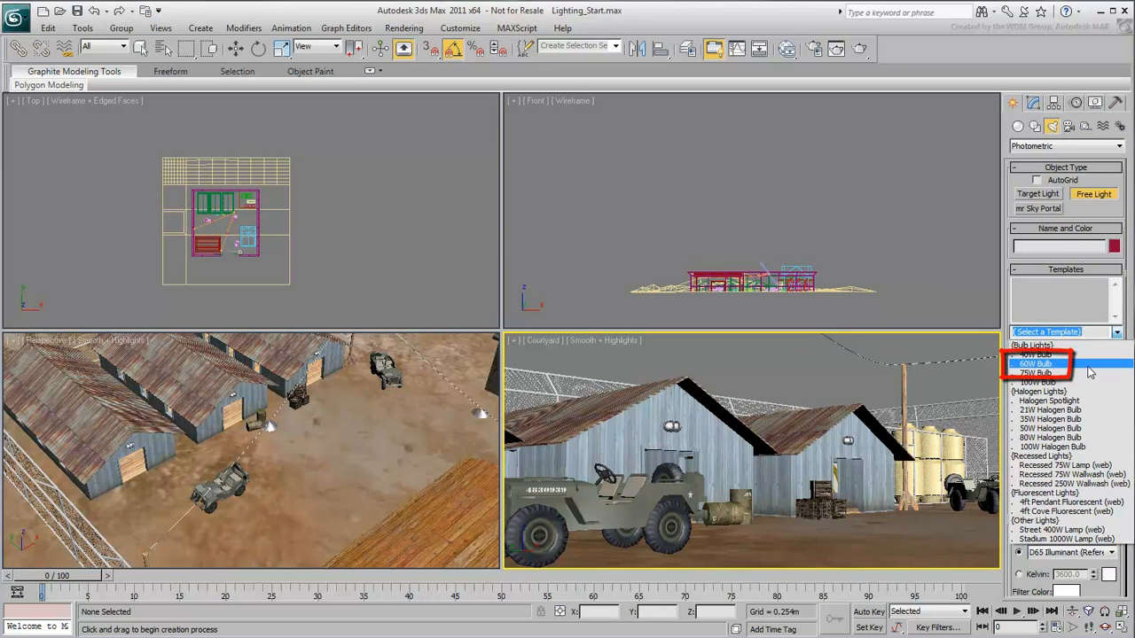
pyautogui.click(1118, 333)
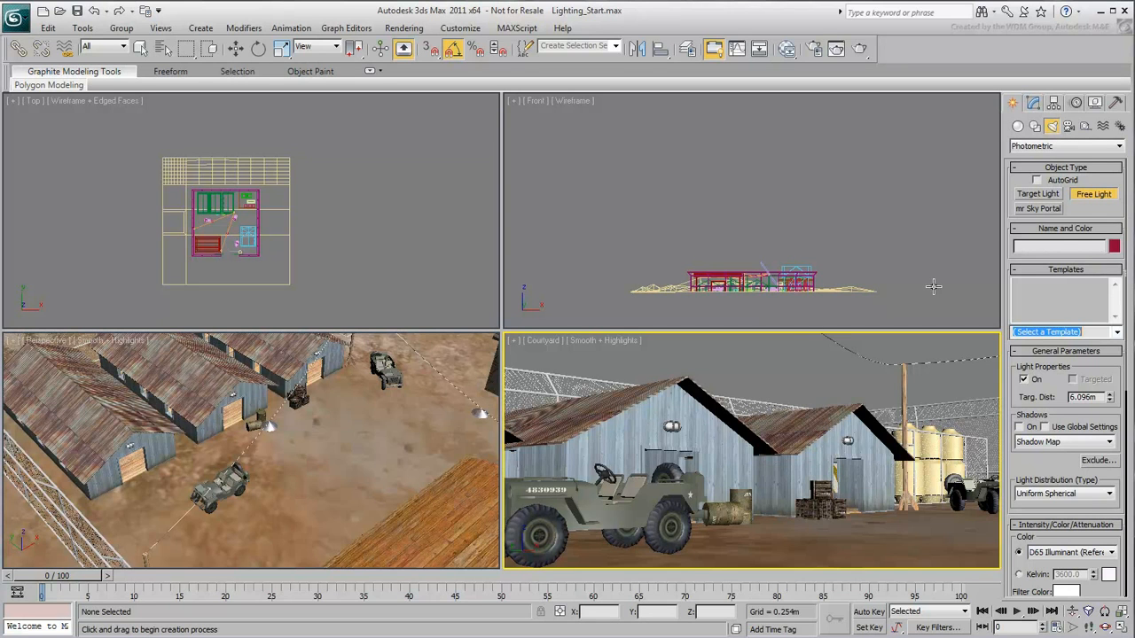
# - Create a standard Omni light in the Top view, outside the north-east corner of the compound
pyautogui.click(1122, 149)
pyautogui.click(1098, 168)
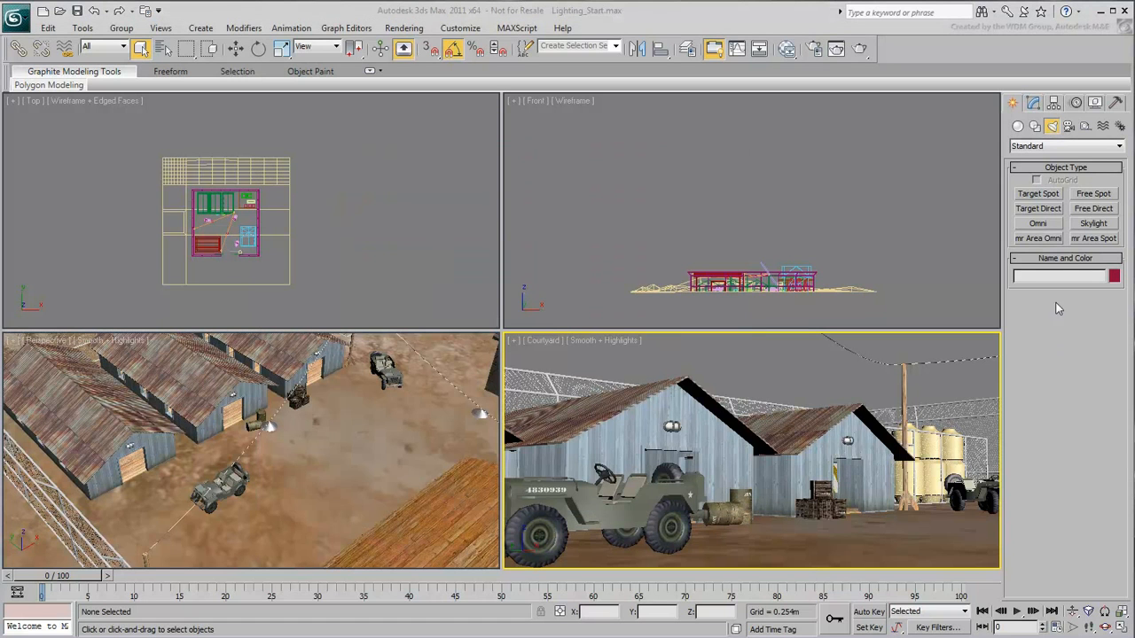
pyautogui.click(1038, 223)
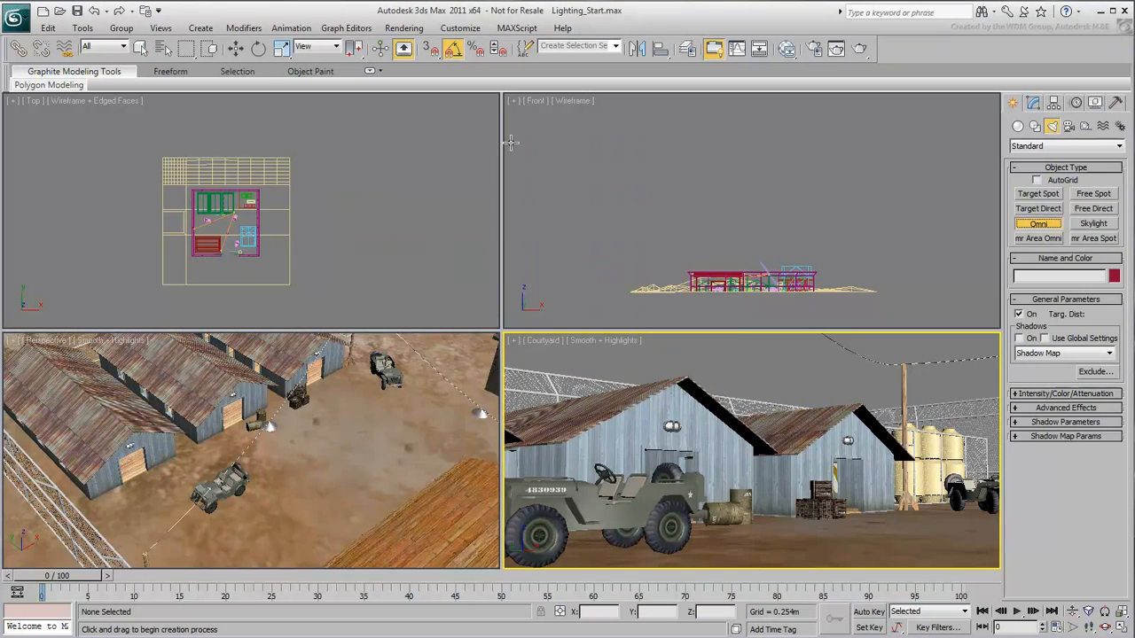
pyautogui.click(360, 131)
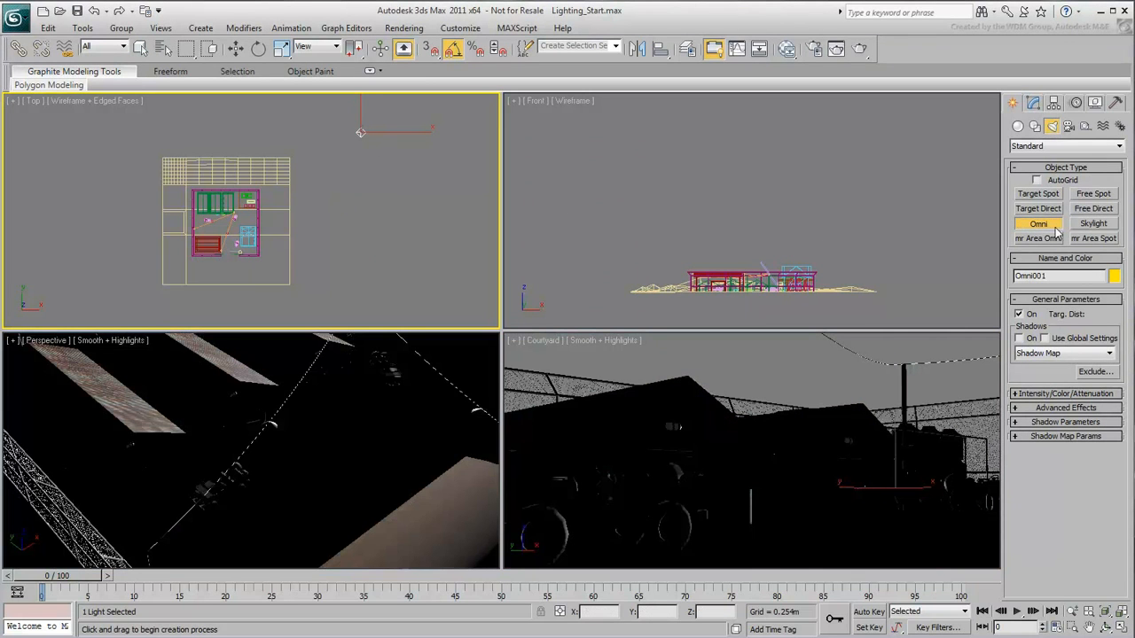
# - Place a standard Free Spot and a Free Direct light side by side above the buildings in the Front view
pyautogui.click(1098, 195)
pyautogui.click(721, 207)
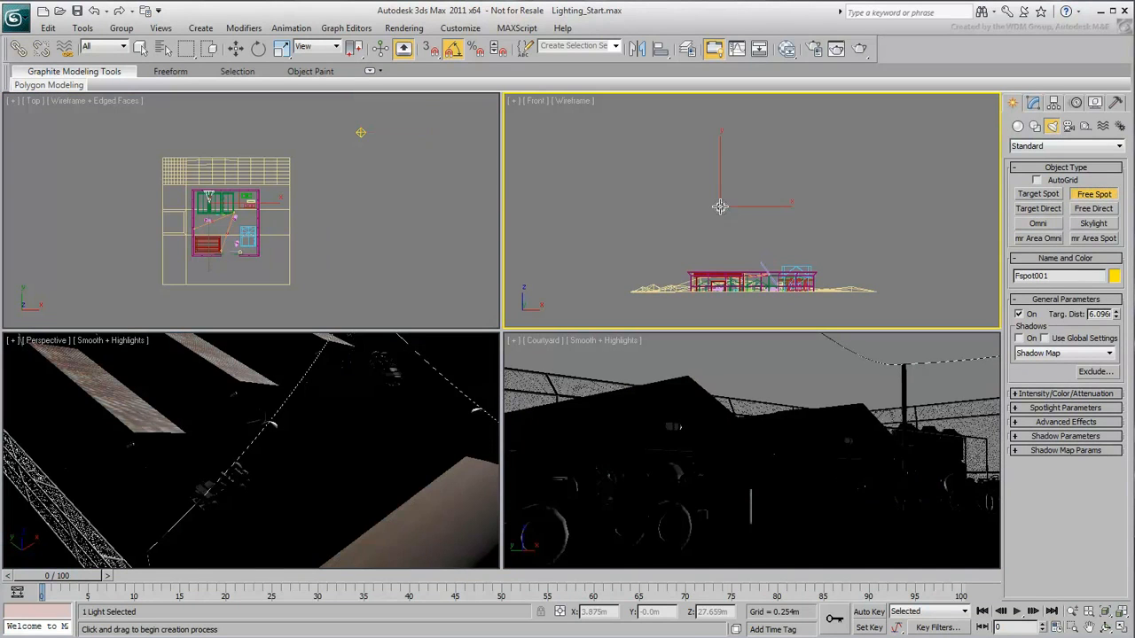
pyautogui.click(1093, 208)
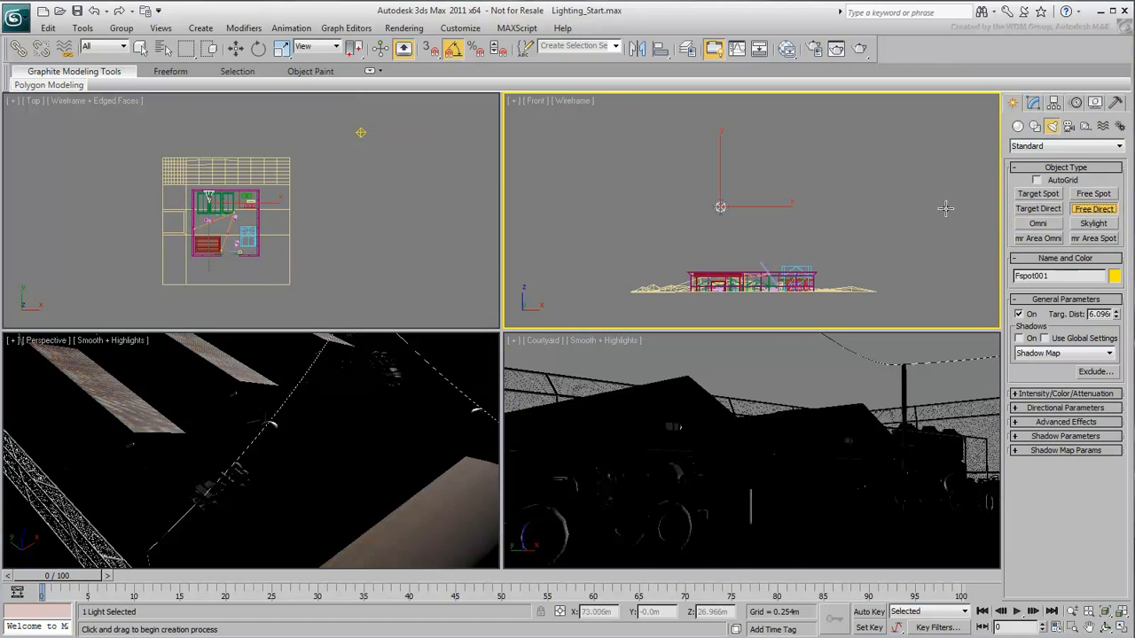
pyautogui.click(826, 211)
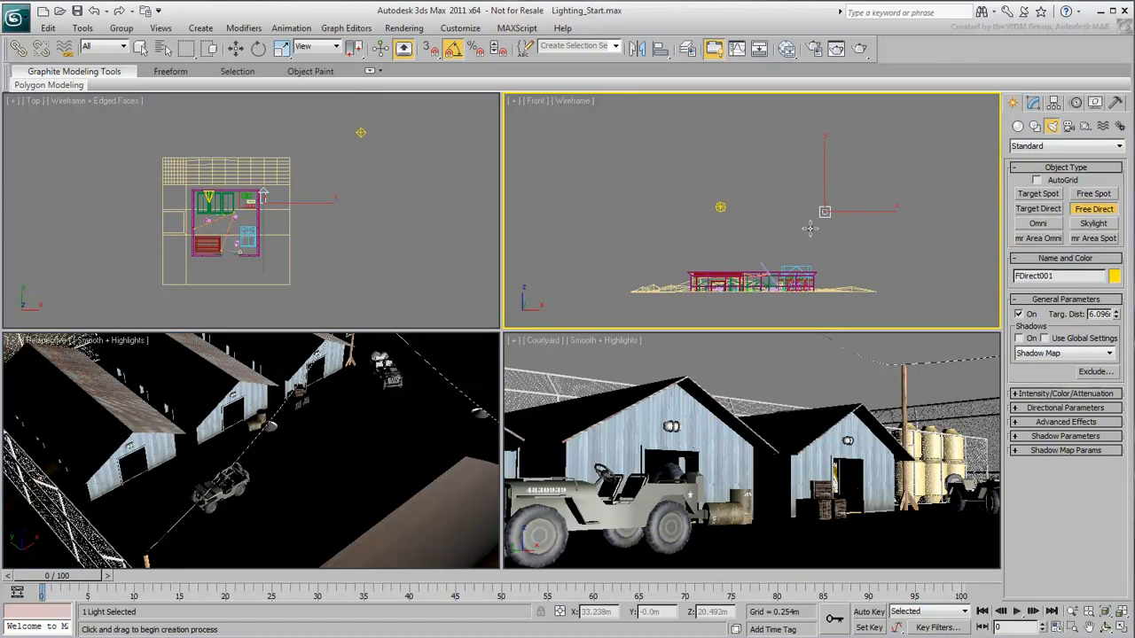
# - Try to rotate the Free Direct light in the Front view and clear the selection
pyautogui.rightClick(812, 229)
pyautogui.rightClick(816, 234)
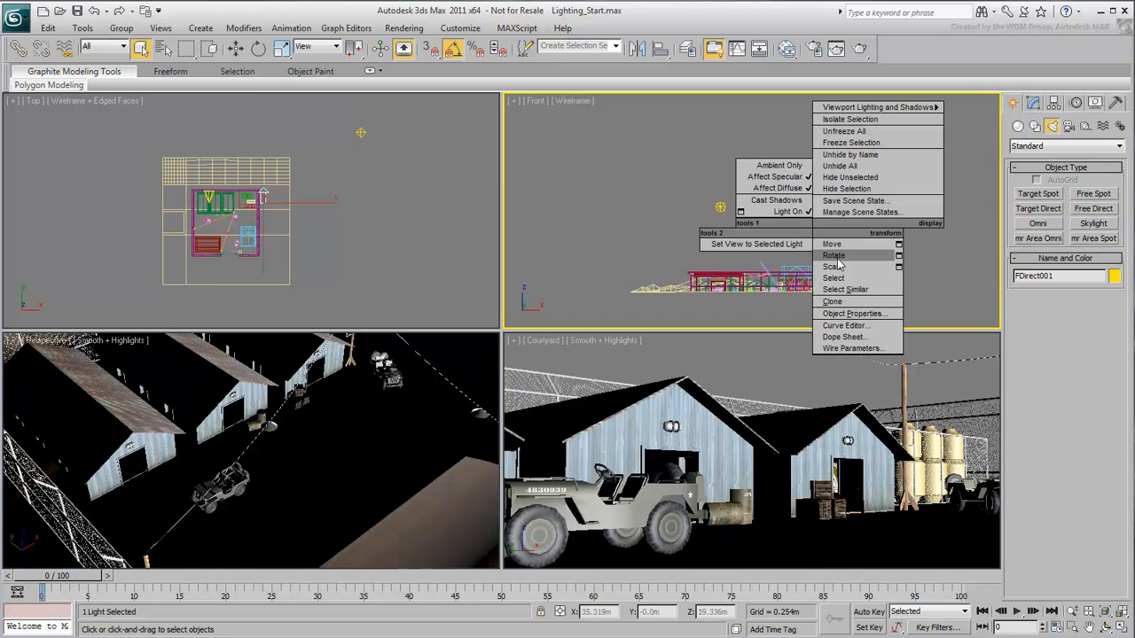
pyautogui.click(837, 257)
pyautogui.moveTo(831, 235)
pyautogui.mouseDown()
pyautogui.moveTo(814, 211)
pyautogui.moveTo(869, 207)
pyautogui.moveTo(845, 235)
pyautogui.mouseUp()
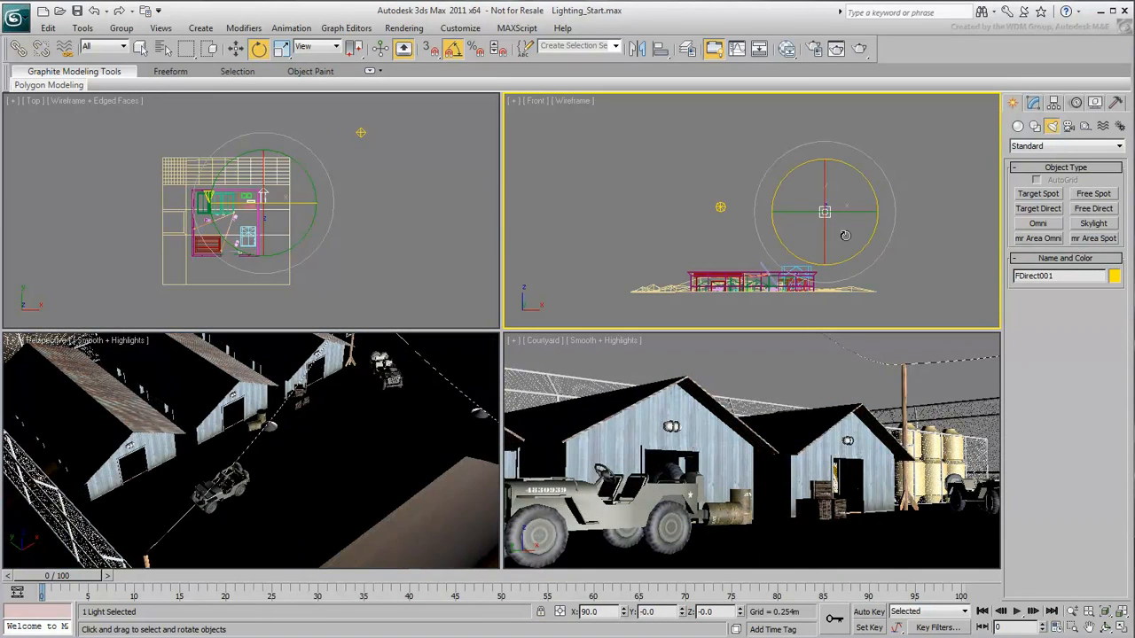
pyautogui.click(918, 240)
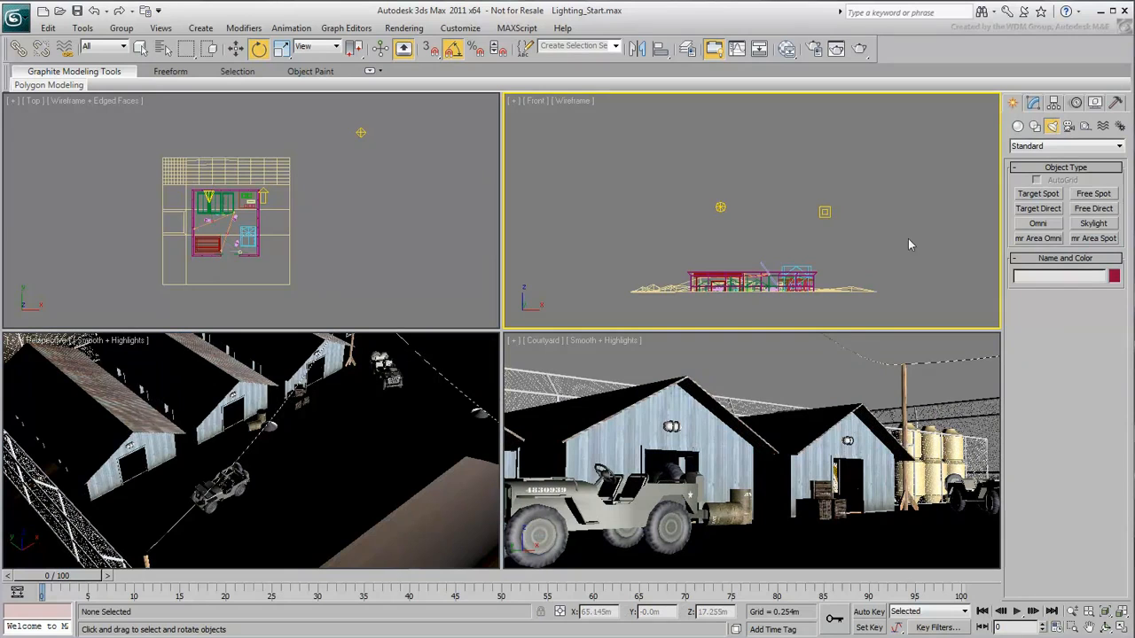
# - Create a Target Spot in the Top view from outside the compound's north-west corner, aimed about 129 m away at its southern part
pyautogui.click(1037, 194)
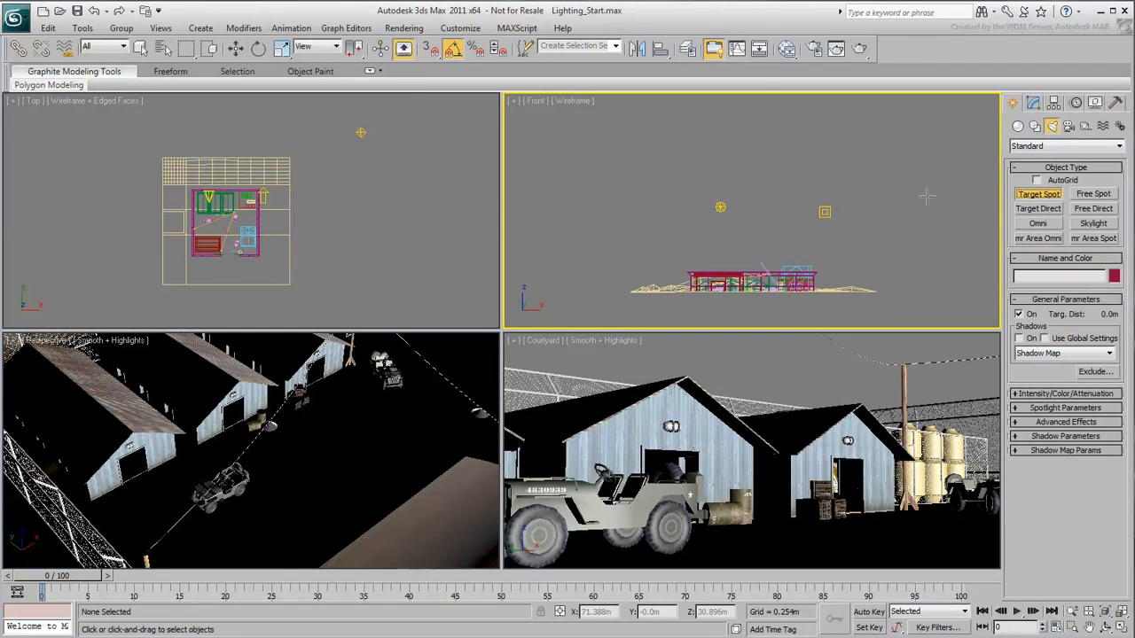
pyautogui.moveTo(95, 129); pyautogui.dragTo(237, 267)
pyautogui.moveTo(580, 245); pyautogui.dragTo(606, 241, button='middle')
pyautogui.scroll(-3, 607, 241)
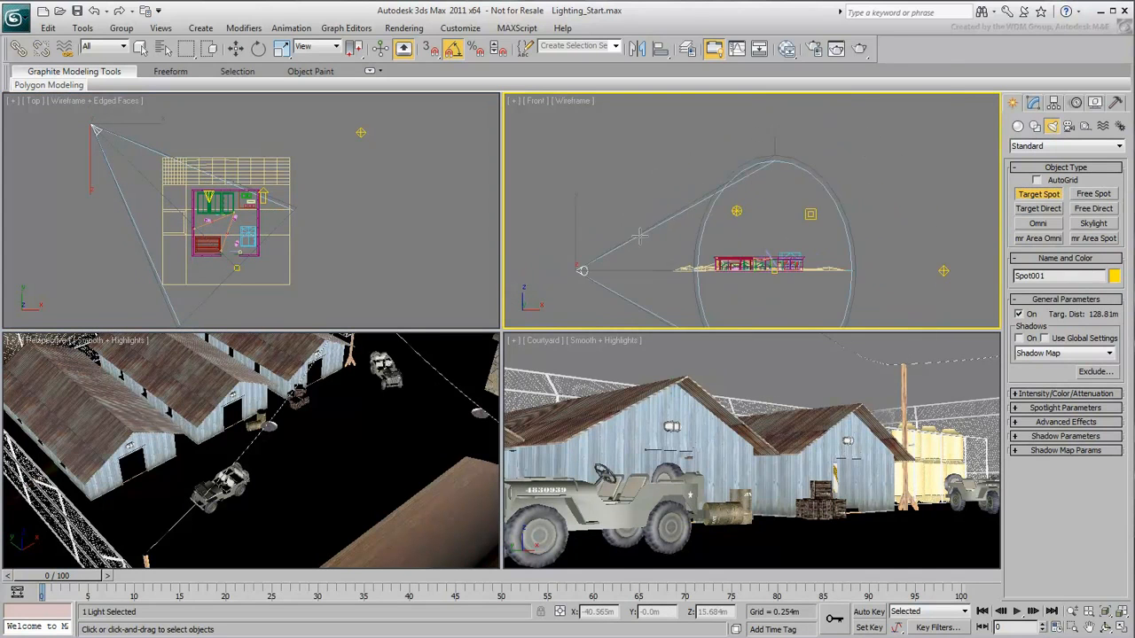
# - Raise the Target Spot high above the compound in the Front view and shift its target slightly north-west in the Top view
pyautogui.rightClick(596, 259)
pyautogui.rightClick(600, 266)
pyautogui.click(615, 275)
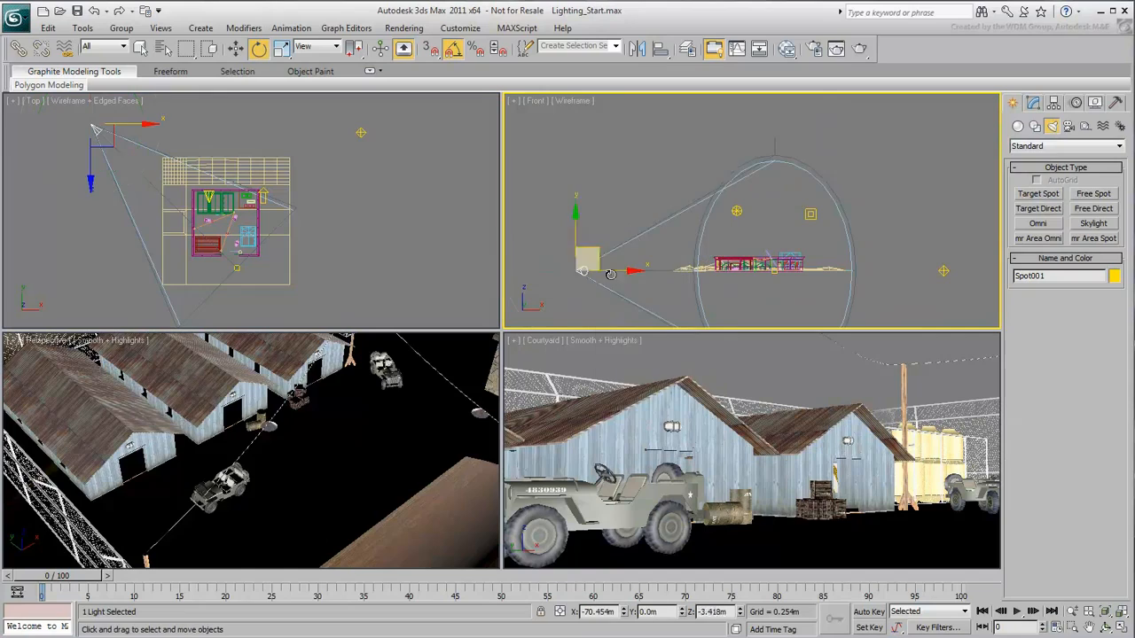
pyautogui.moveTo(596, 250); pyautogui.dragTo(623, 112)
pyautogui.moveTo(237, 268)
pyautogui.mouseDown()
pyautogui.moveTo(221, 278)
pyautogui.moveTo(240, 160)
pyautogui.moveTo(231, 262)
pyautogui.mouseUp()
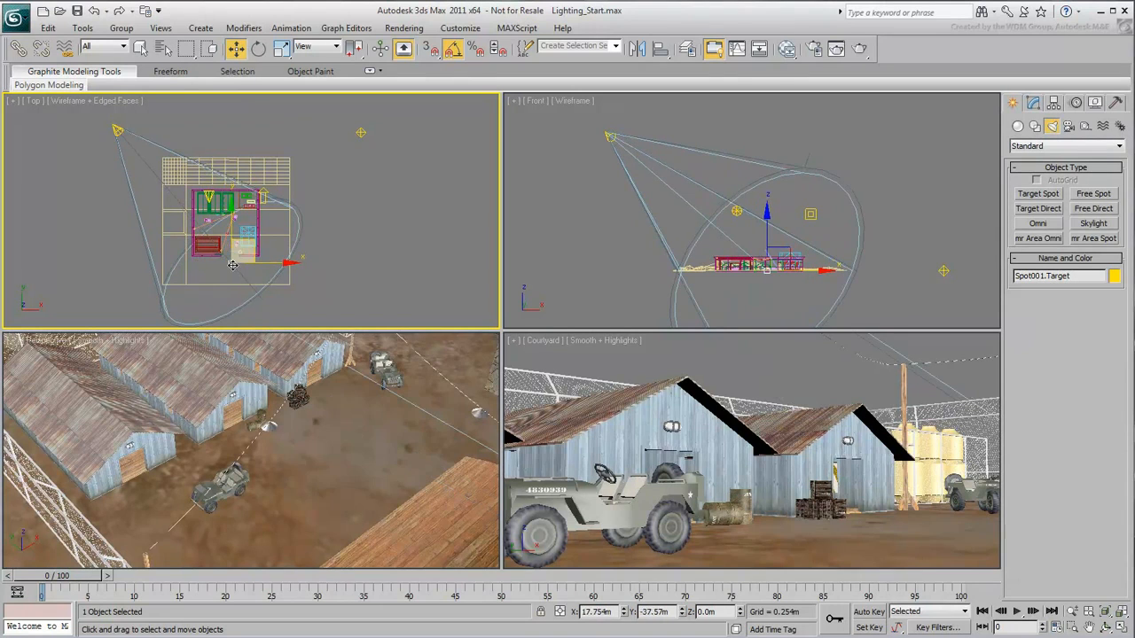
# - Delete all the test lights from the scene, including the Omni, Free Spot, Free Direct and Target Spot lights
pyautogui.click(761, 388)
pyautogui.moveTo(974, 216); pyautogui.dragTo(927, 293)
pyautogui.press('Delete')
pyautogui.moveTo(876, 156); pyautogui.dragTo(728, 231)
pyautogui.press('Delete')
pyautogui.click(609, 135)
pyautogui.press('Delete')
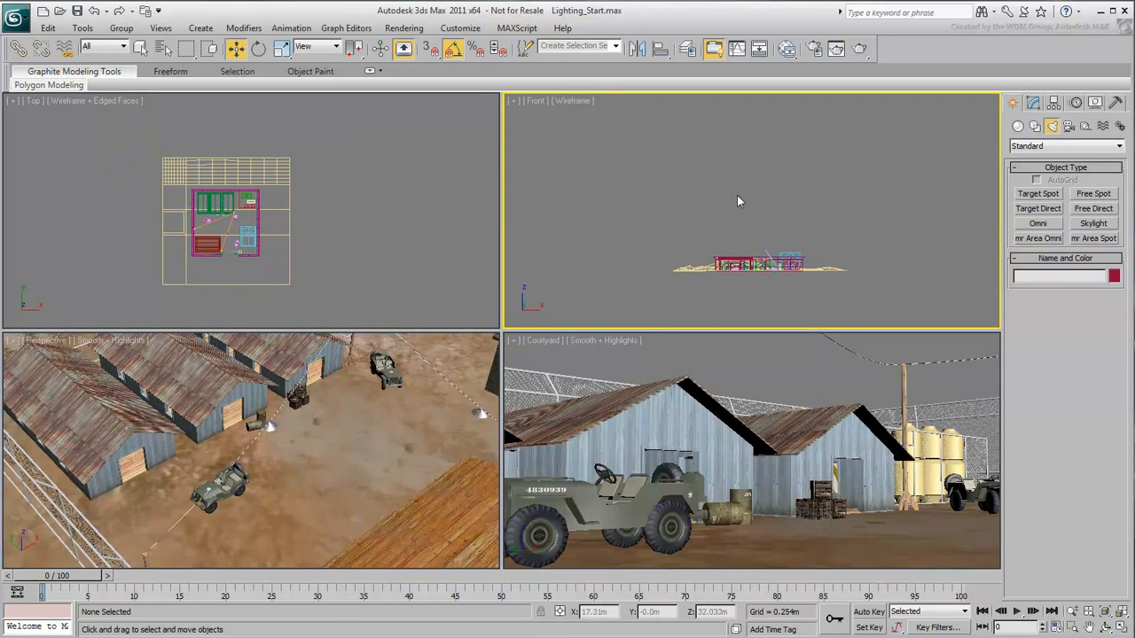
# - Create a standard Omni light outside the compound's north-west corner, raised to about 52 m, and render the Courtyard view
pyautogui.click(1038, 223)
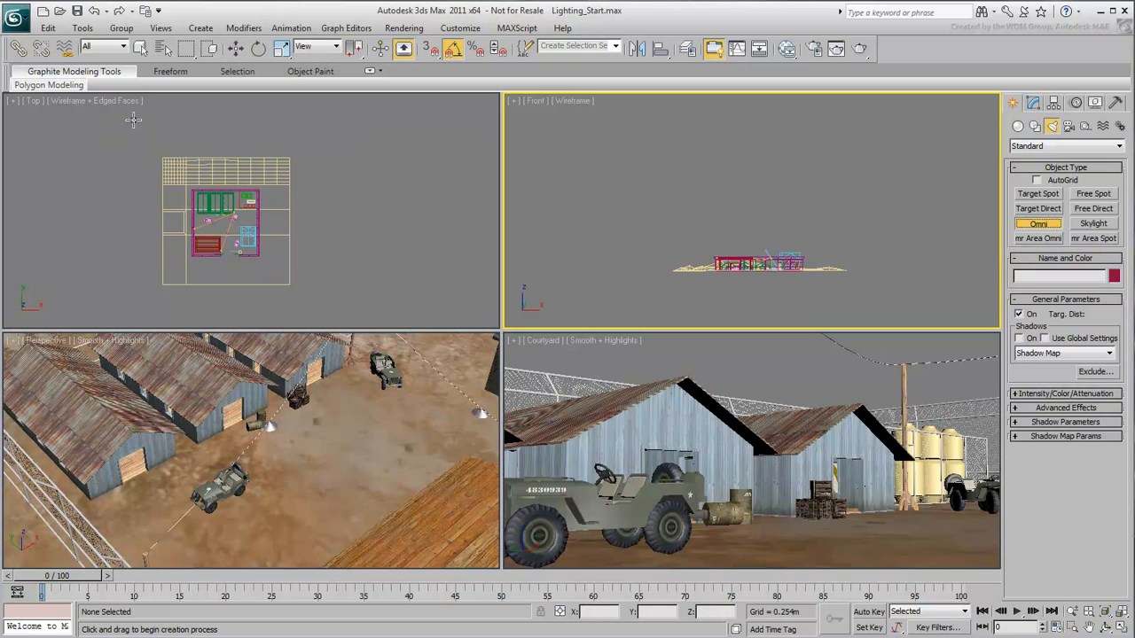
pyautogui.click(104, 115)
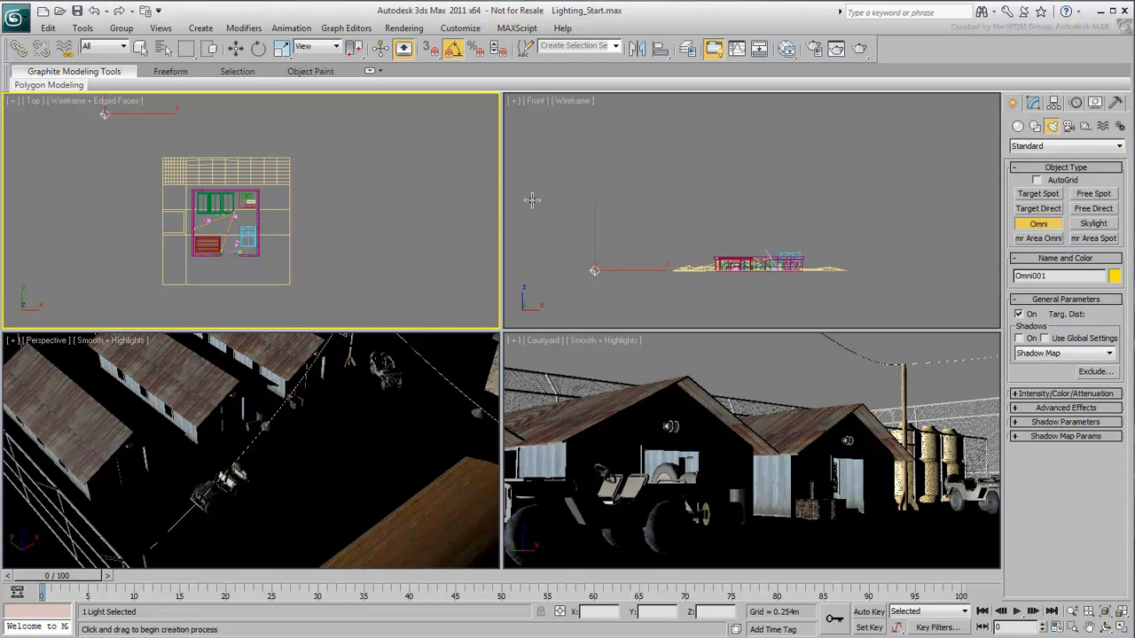
pyautogui.rightClick(692, 201)
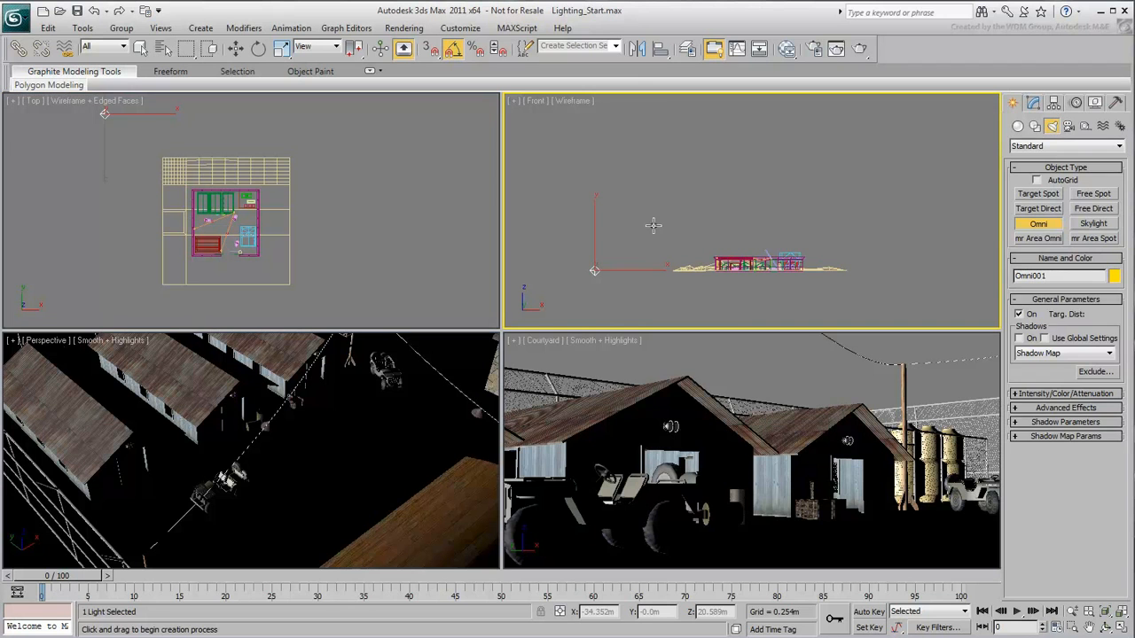
pyautogui.press('w')
pyautogui.moveTo(609, 250); pyautogui.dragTo(612, 138)
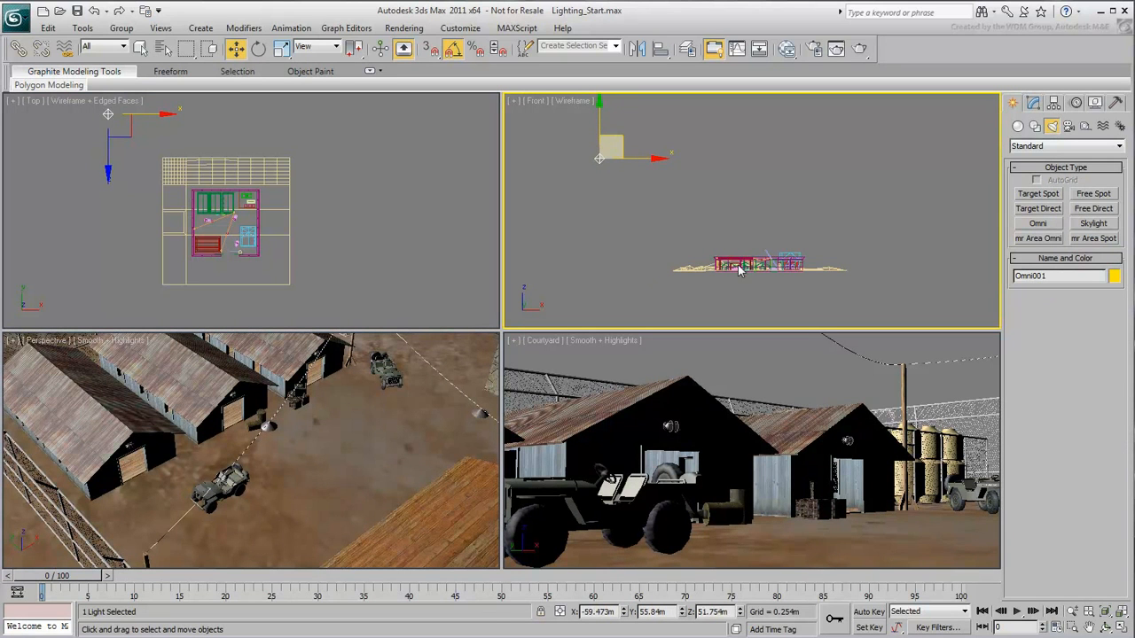
pyautogui.rightClick(749, 385)
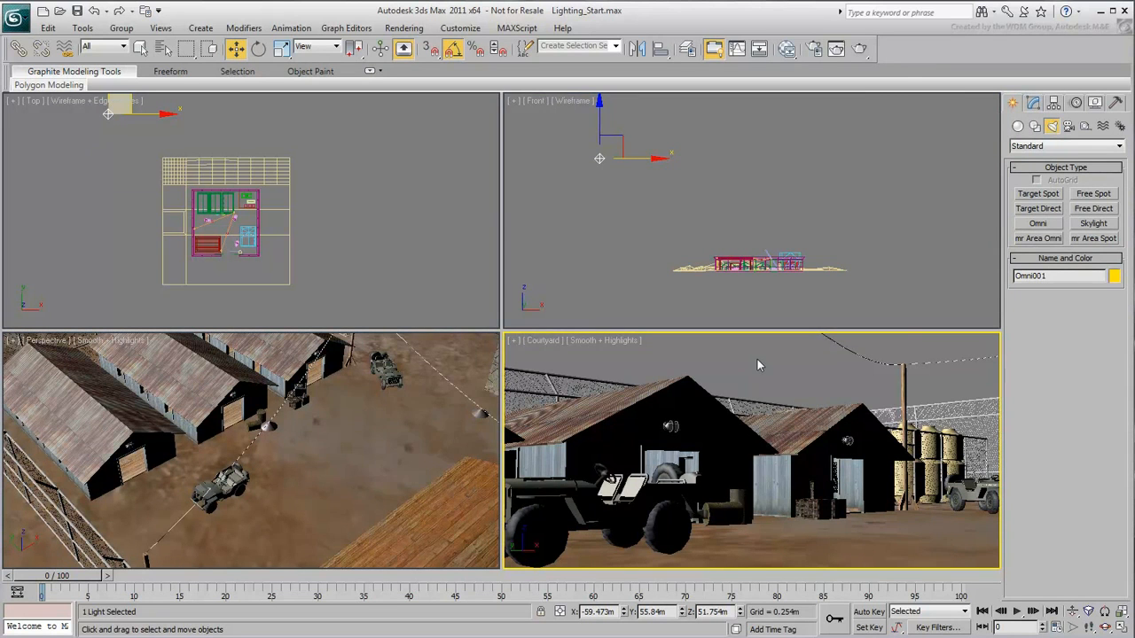
pyautogui.hotkey('shift', 'q')
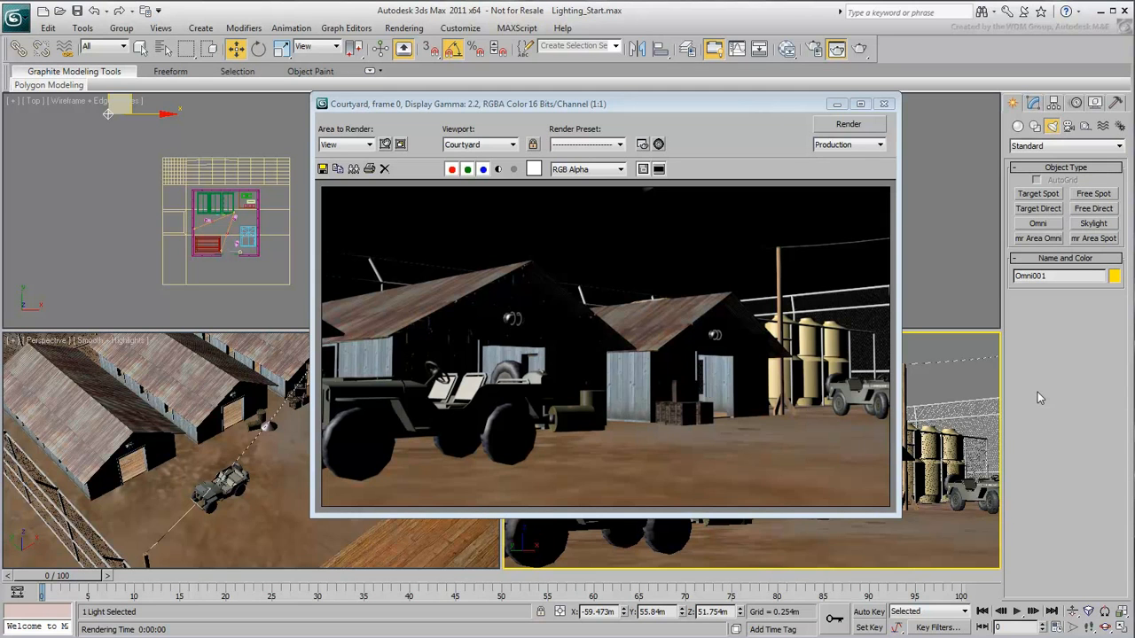
# - Set the Omni light's multiplier to 2.0, turn on its shadows and render the Courtyard view again
pyautogui.click(1036, 104)
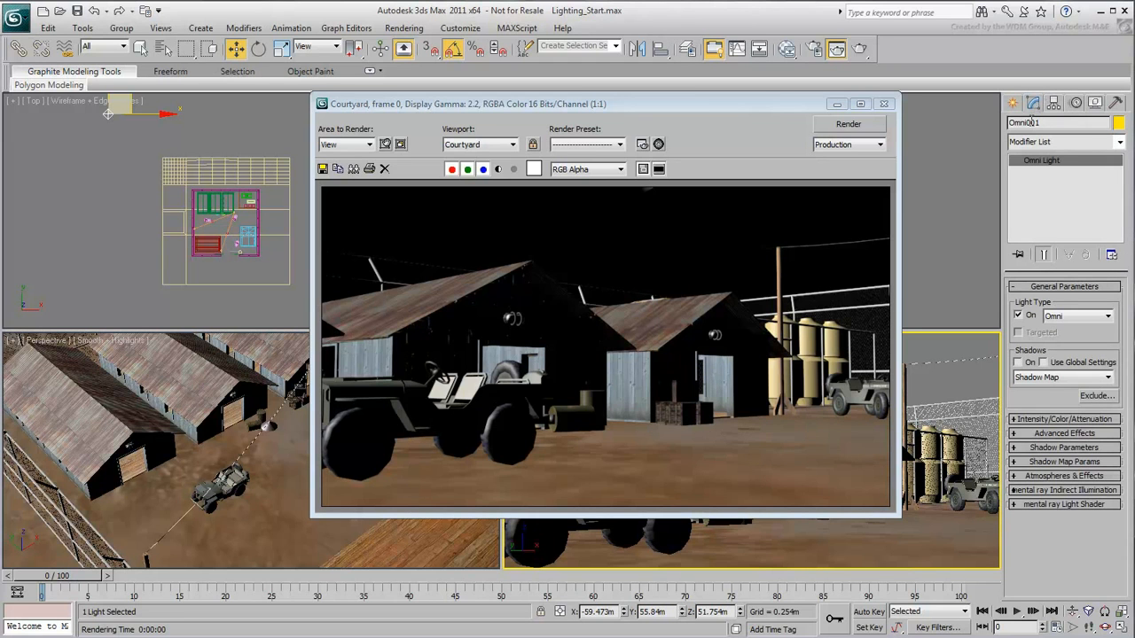
pyautogui.click(1061, 419)
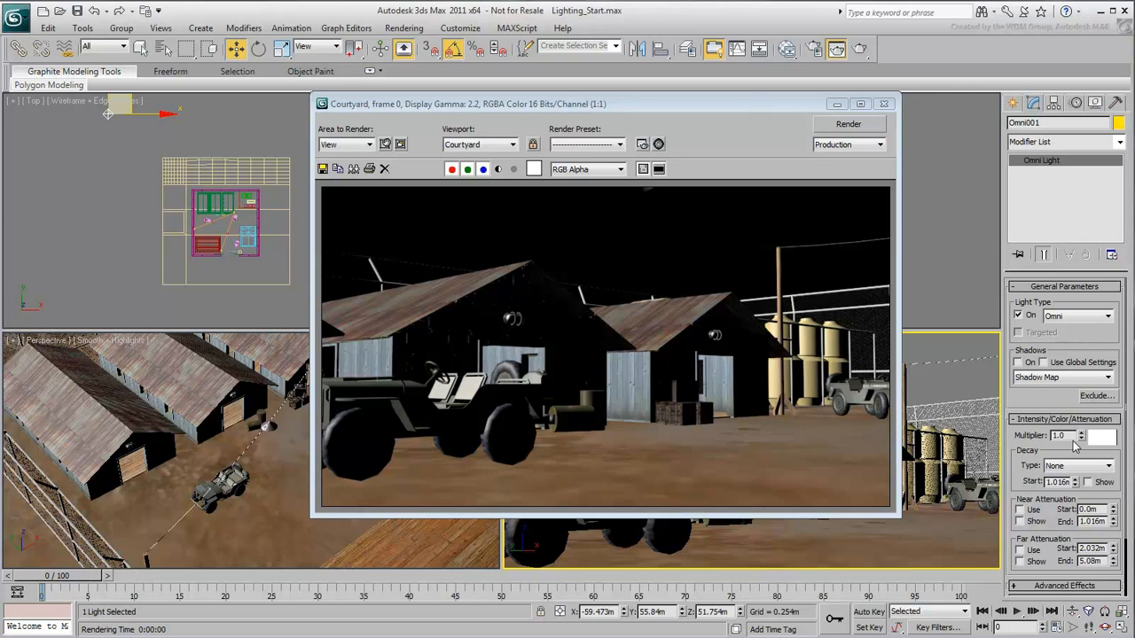
pyautogui.doubleClick(1062, 435)
pyautogui.write('2')
pyautogui.press('Return')
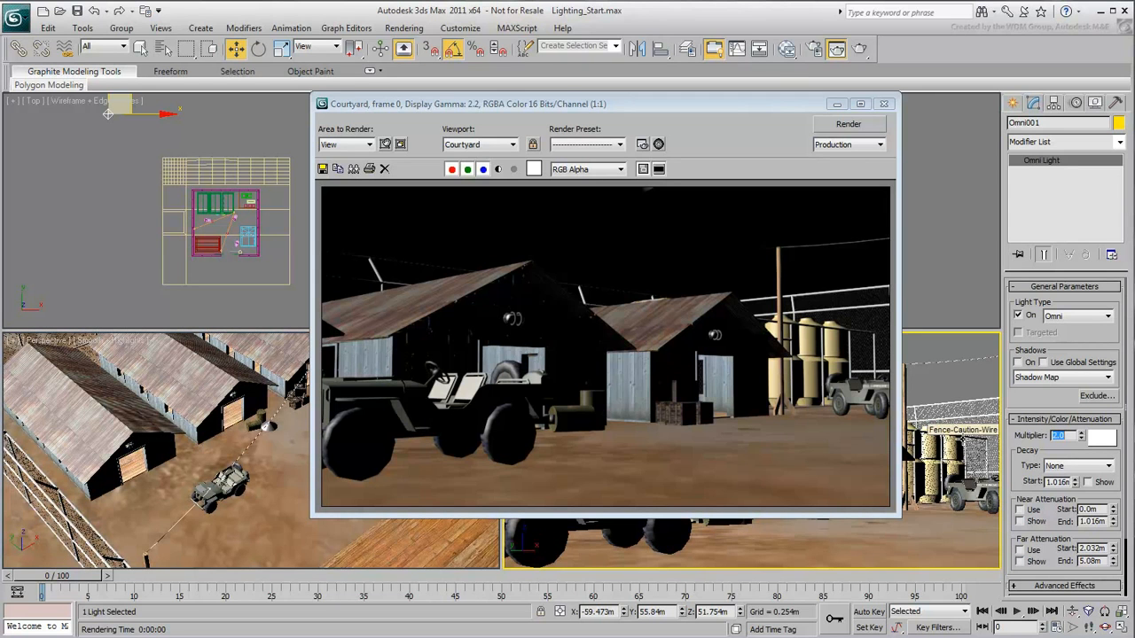
pyautogui.click(1018, 363)
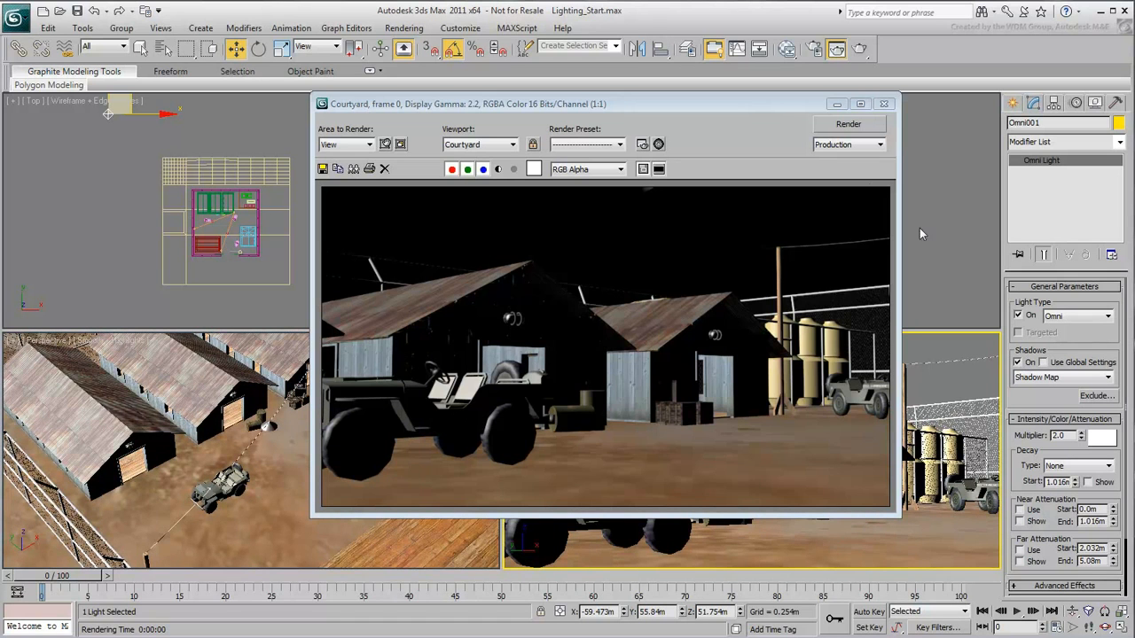
pyautogui.click(847, 126)
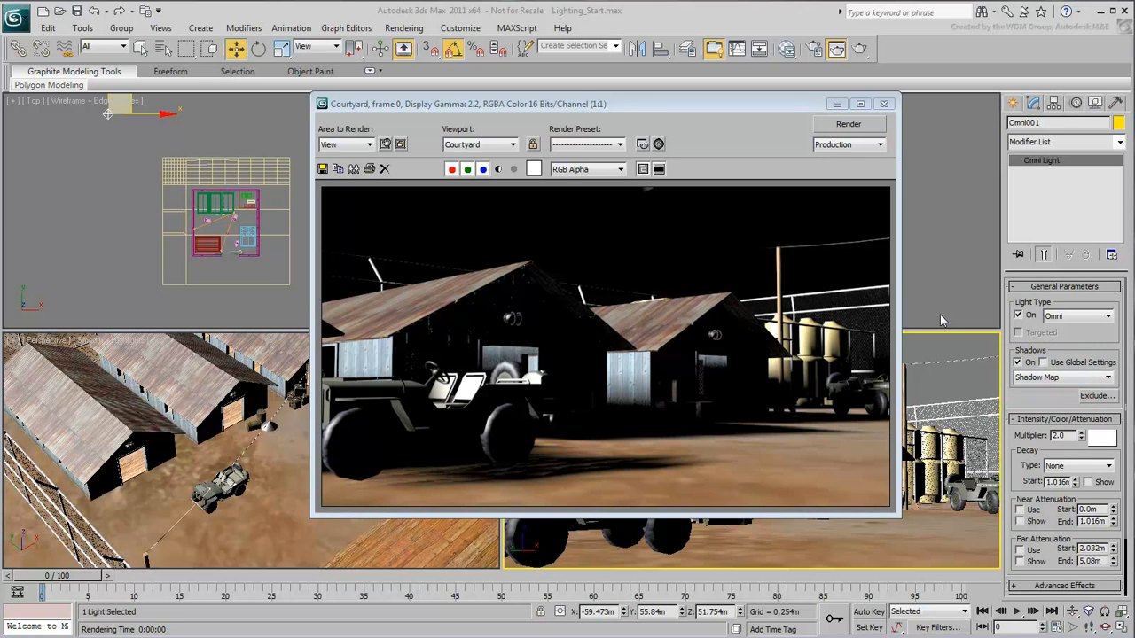
# - Change the Omni light's shadow type to Ray Traced Shadows and re-render the Courtyard view
pyautogui.click(1107, 378)
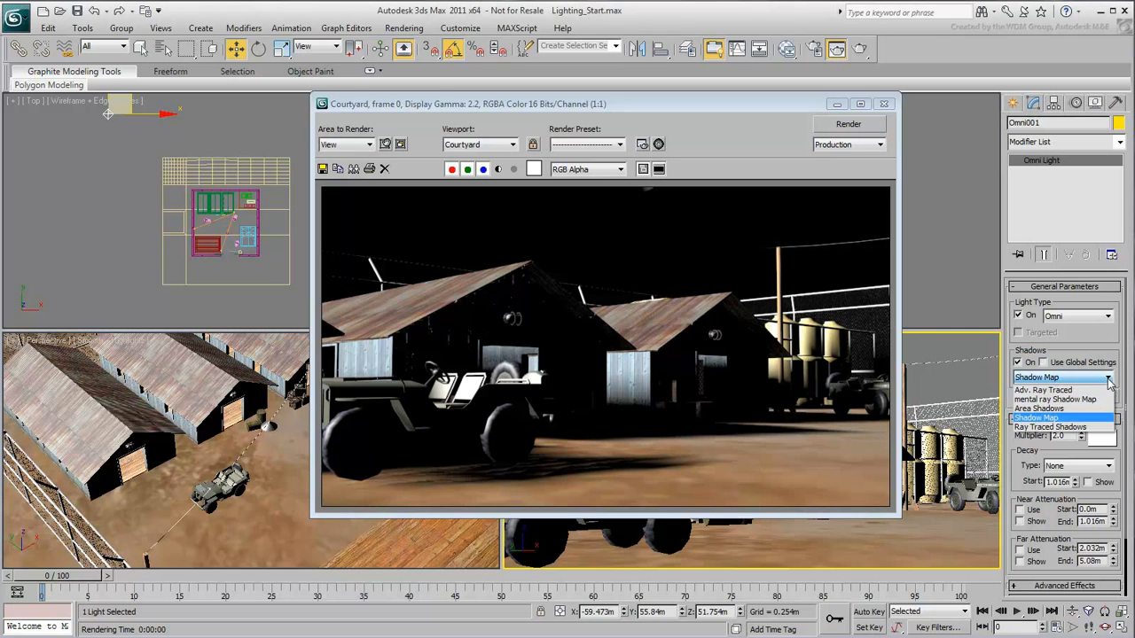
pyautogui.click(1039, 426)
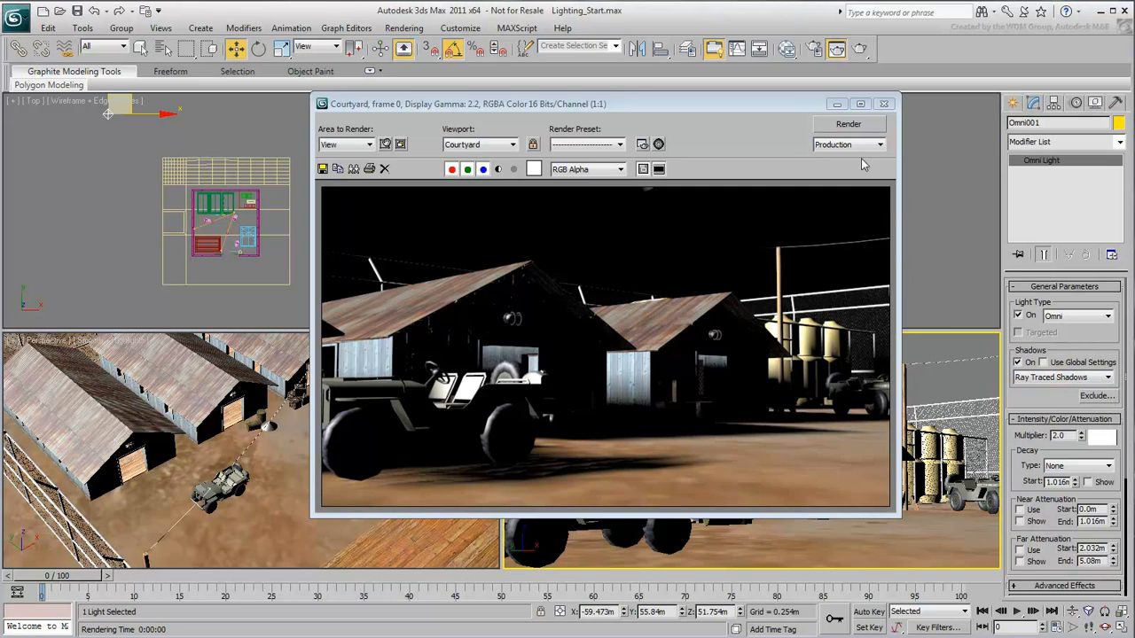
pyautogui.click(848, 125)
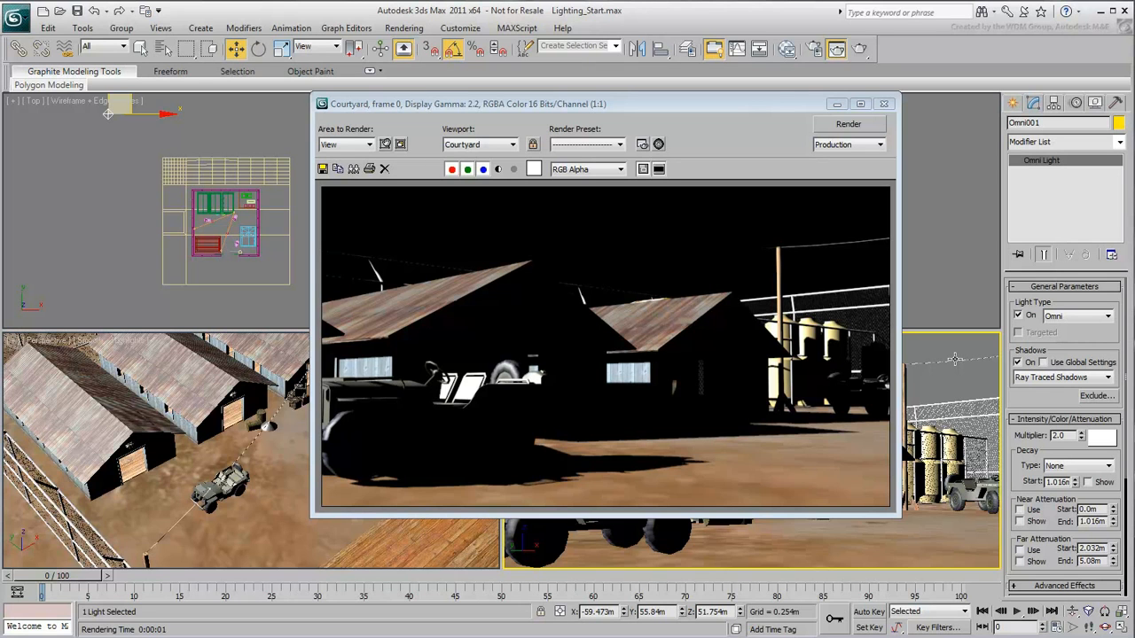
# - Assign the mental ray Renderer as the production renderer and start a new render of the Courtyard view
pyautogui.click(814, 50)
pyautogui.moveTo(441, 454); pyautogui.dragTo(437, 190)
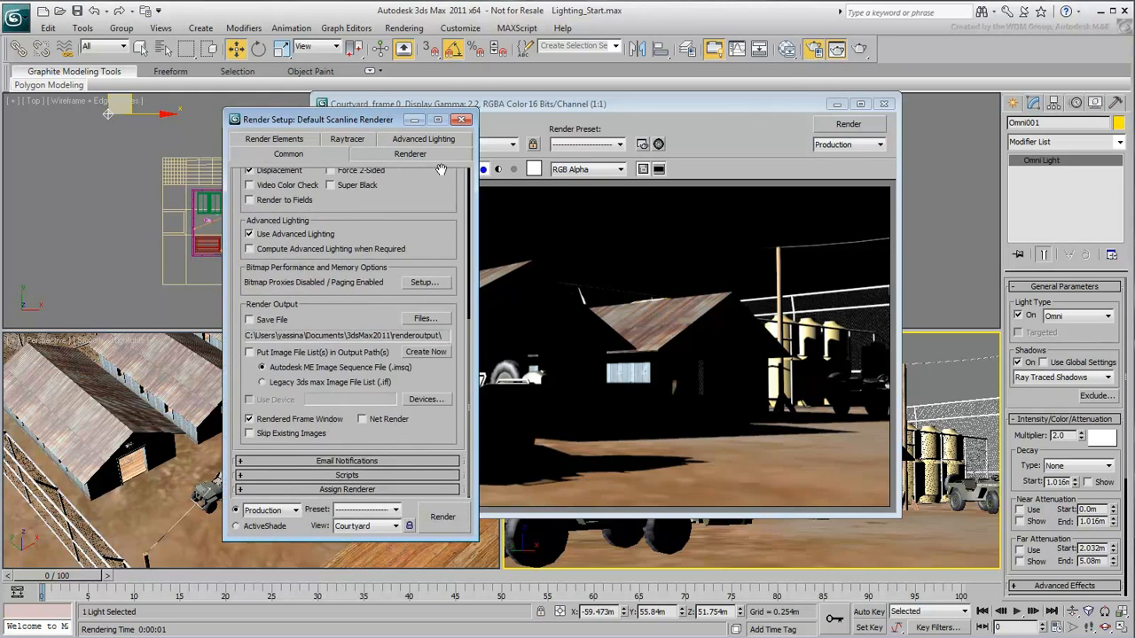
pyautogui.click(376, 497)
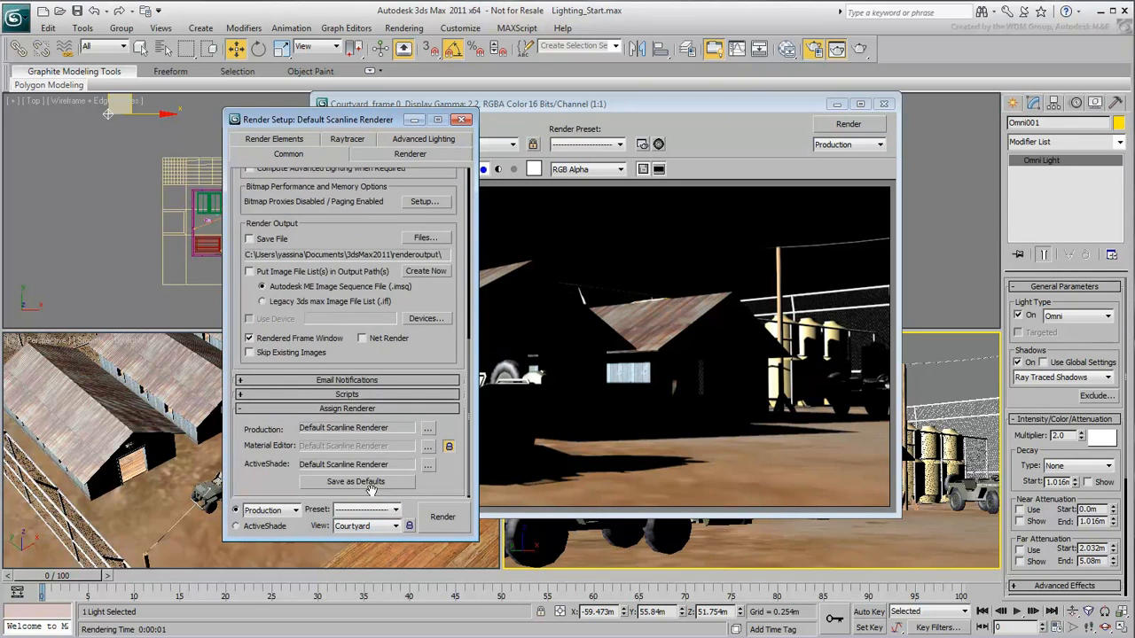
pyautogui.click(428, 433)
pyautogui.click(310, 238)
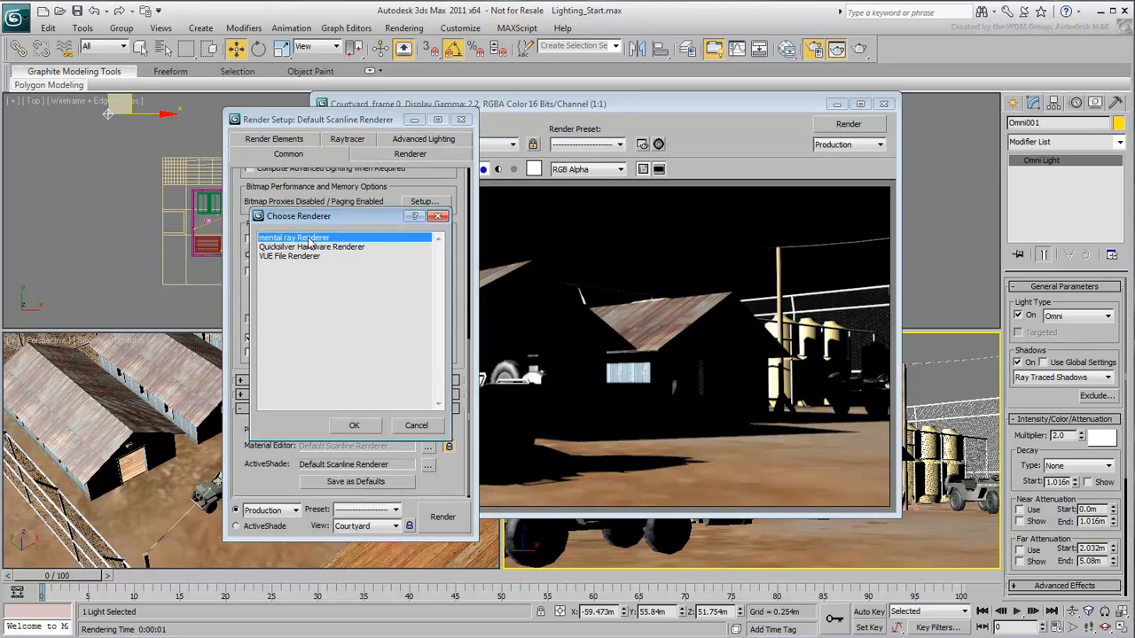
pyautogui.click(354, 427)
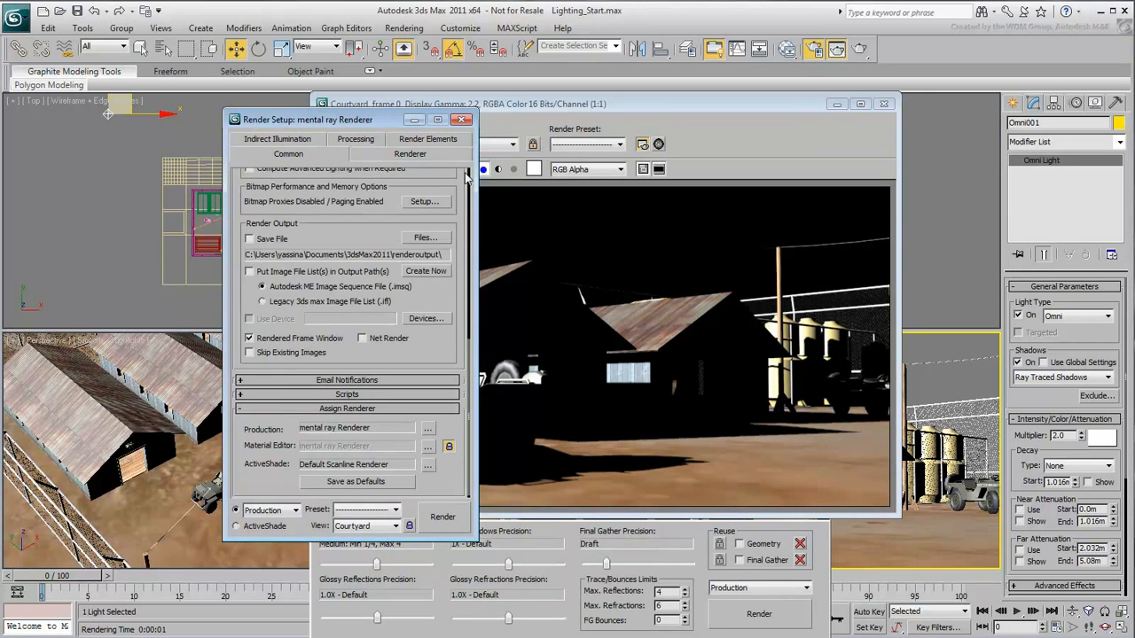
pyautogui.click(461, 119)
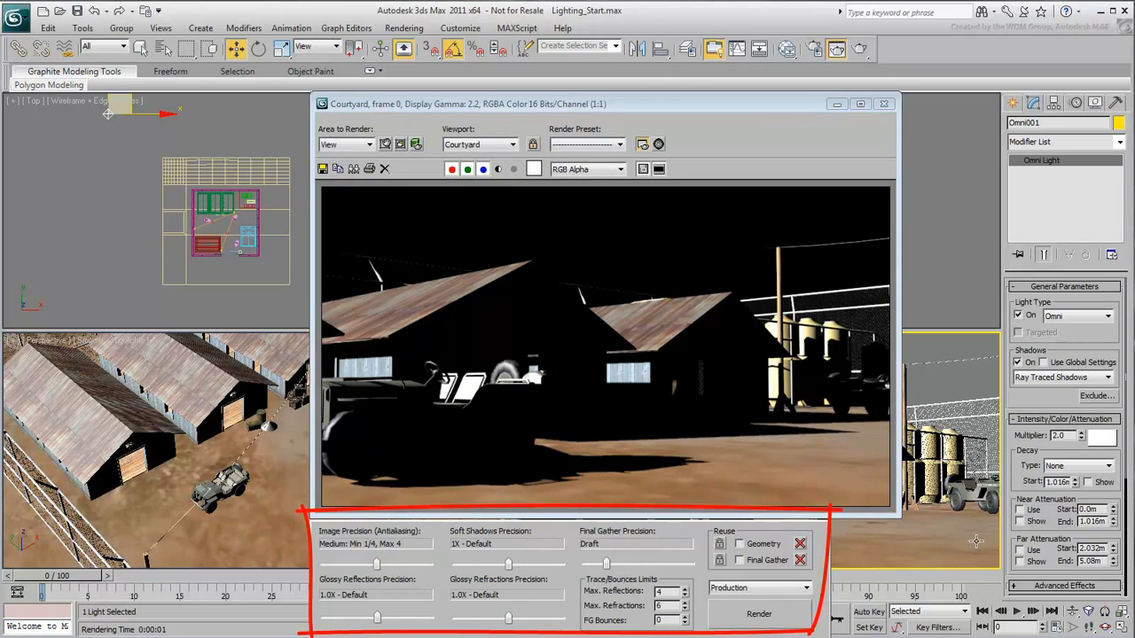
pyautogui.click(773, 616)
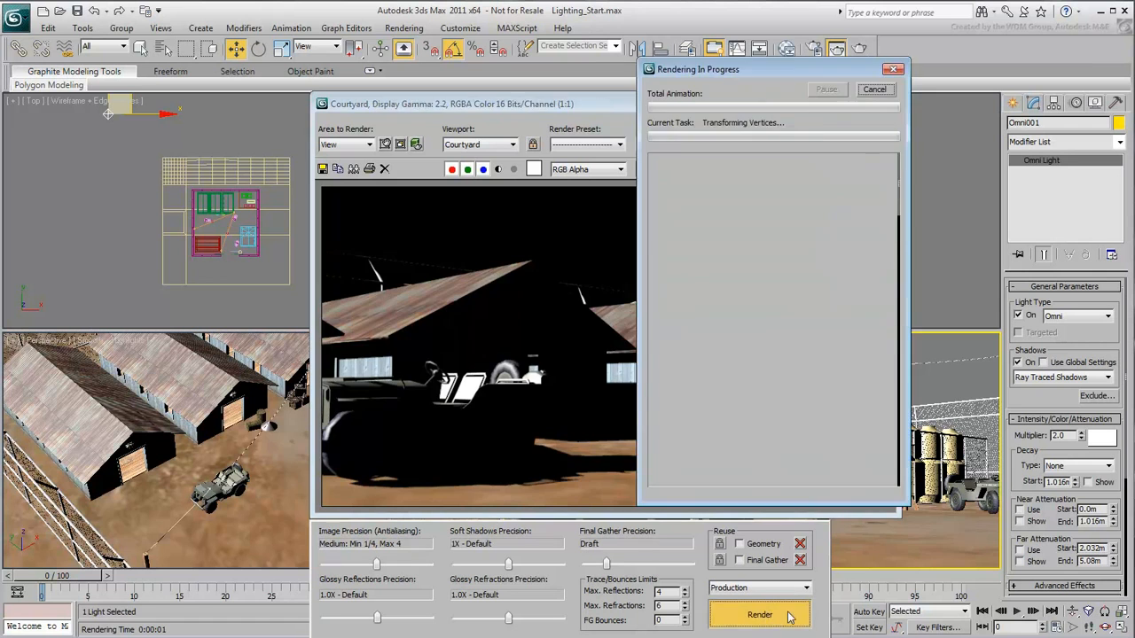